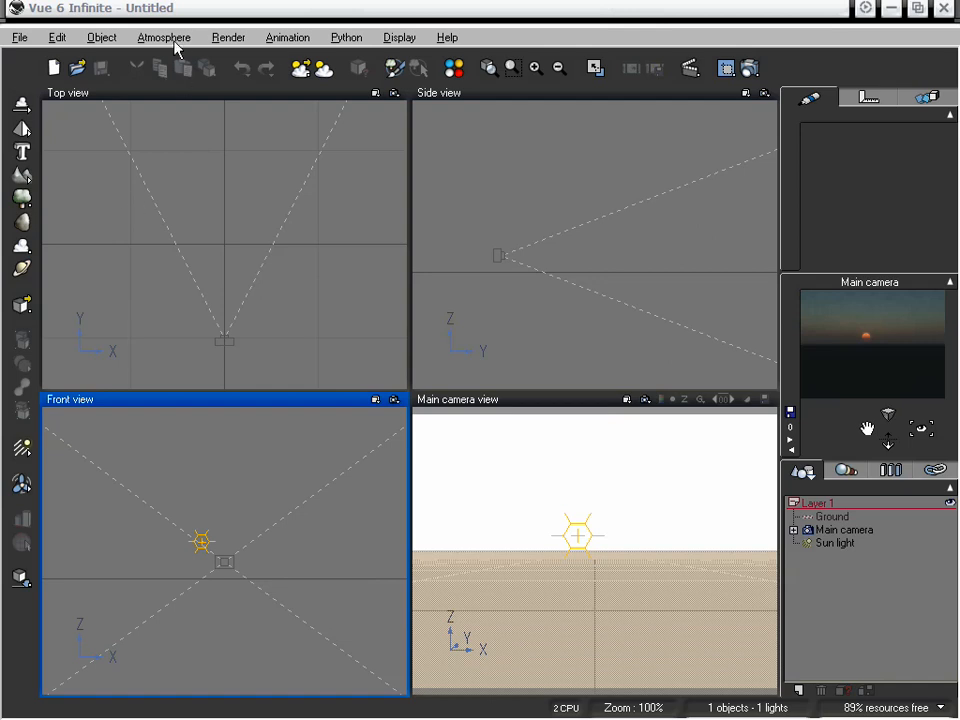
# Step: Add a MetaCloud to the scene and pan the main camera to frame it
pyautogui.click(24, 247)
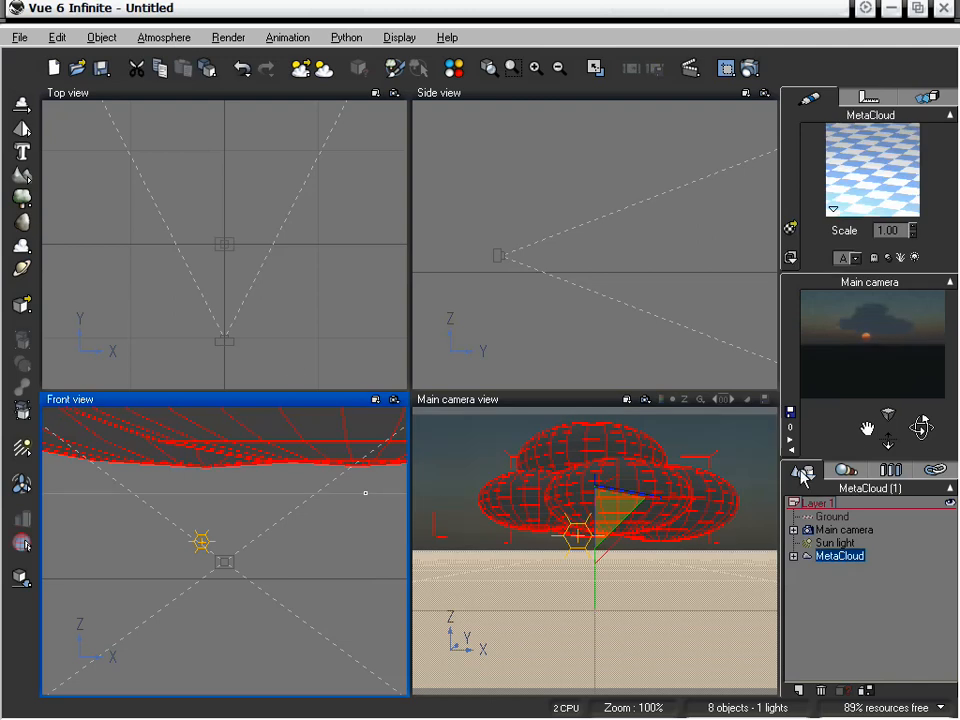
pyautogui.moveTo(866, 424)
pyautogui.mouseDown()
pyautogui.moveTo(867, 404)
pyautogui.moveTo(896, 431)
pyautogui.moveTo(866, 402)
pyautogui.moveTo(862, 415)
pyautogui.mouseUp()
pyautogui.click(870, 600)
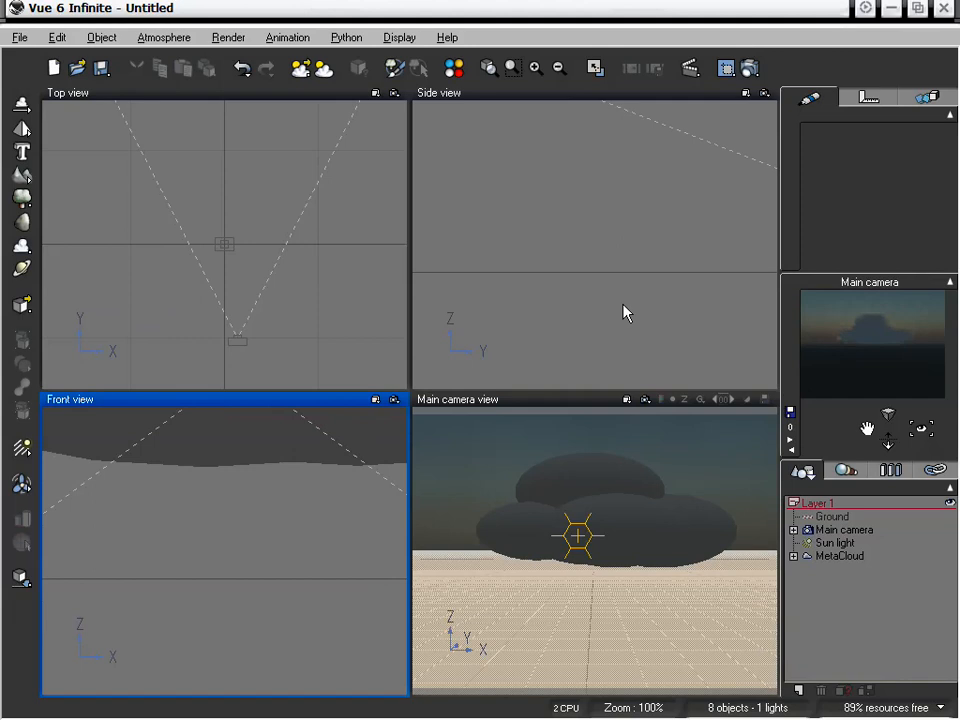
# Step: Check the atmosphere model options in the Atmosphere Editor without changing them
pyautogui.click(164, 37)
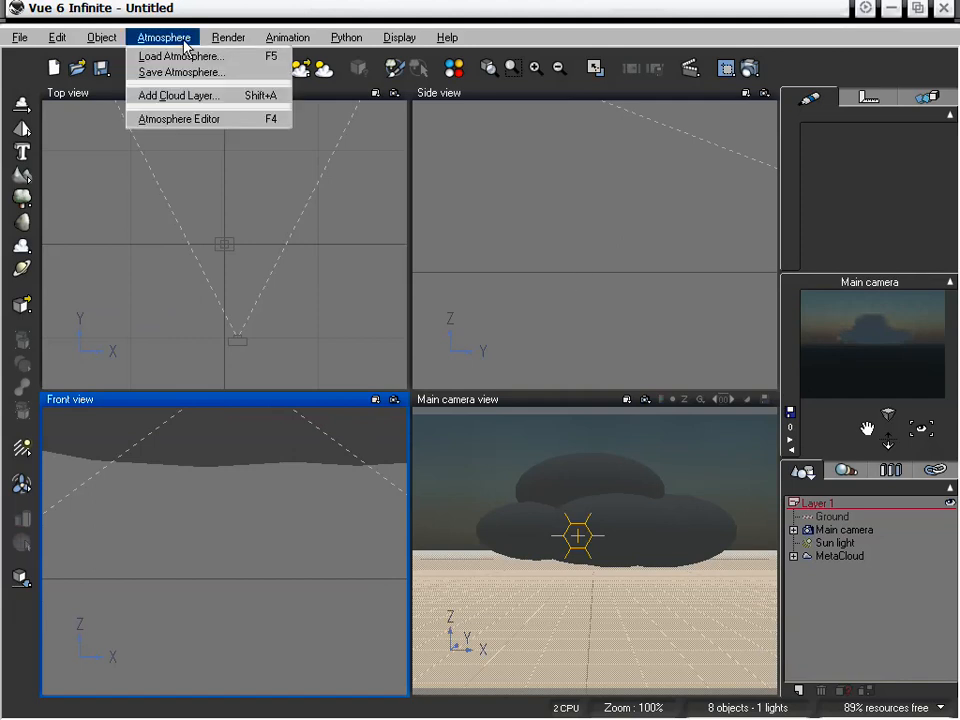
pyautogui.click(195, 121)
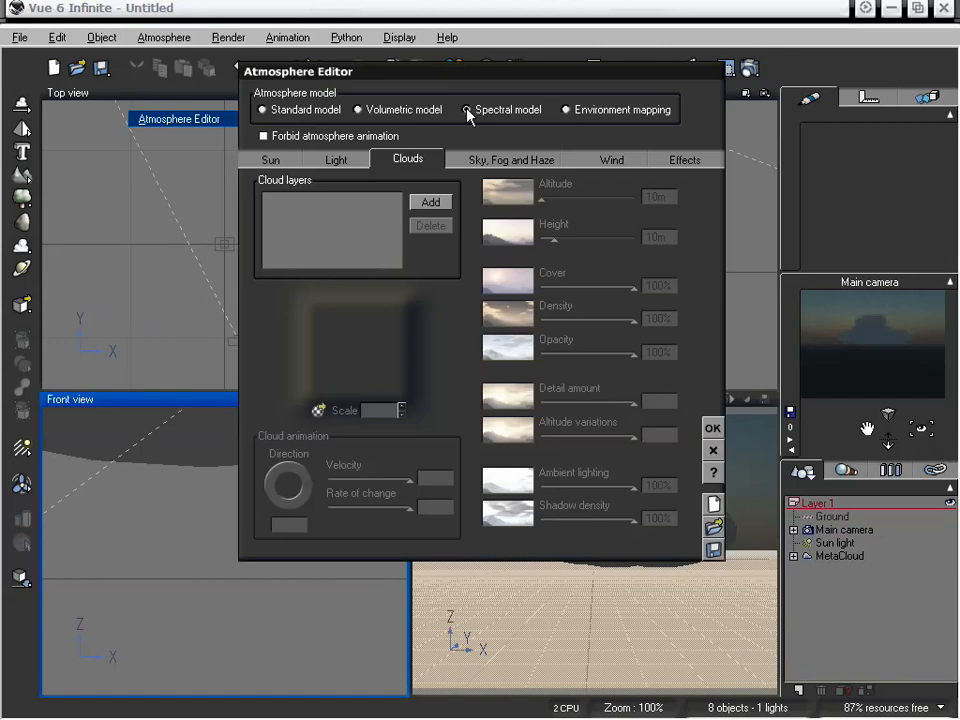
pyautogui.click(714, 452)
# Step: Load the AsileFX - Spectral Sky_0080 atmosphere from the Blue Sky 2 collection
pyautogui.click(164, 37)
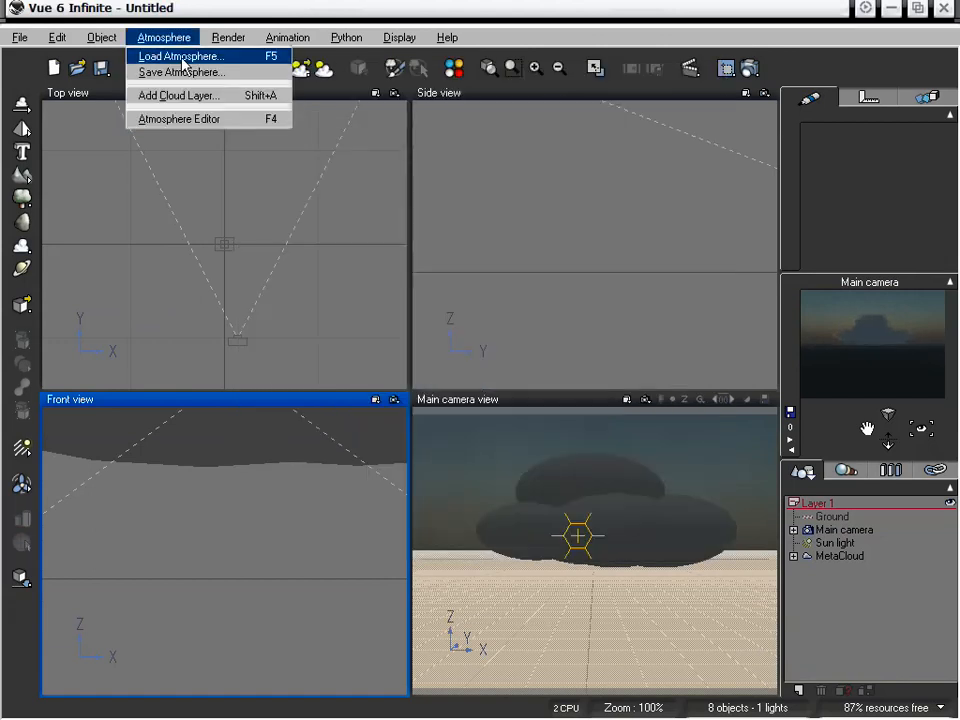
pyautogui.click(181, 57)
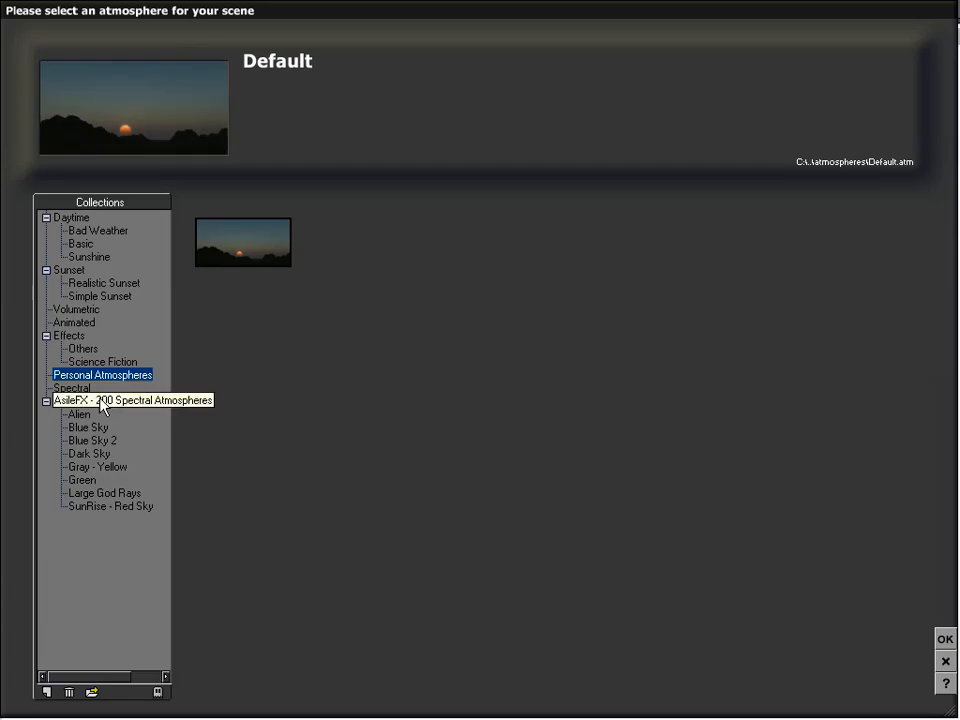
pyautogui.click(92, 440)
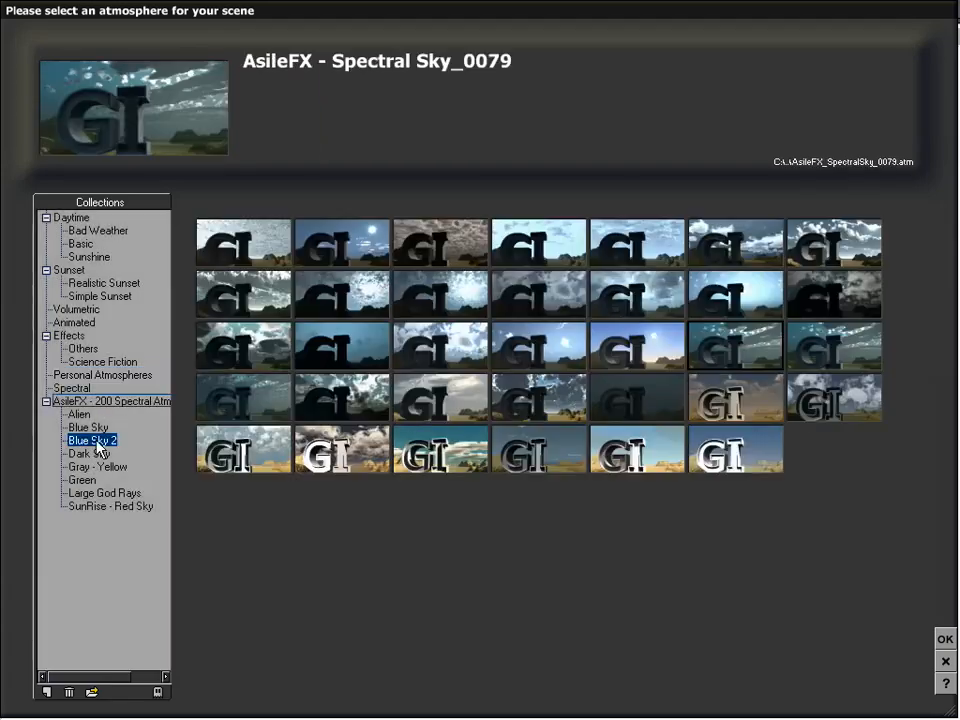
pyautogui.click(462, 404)
pyautogui.click(543, 408)
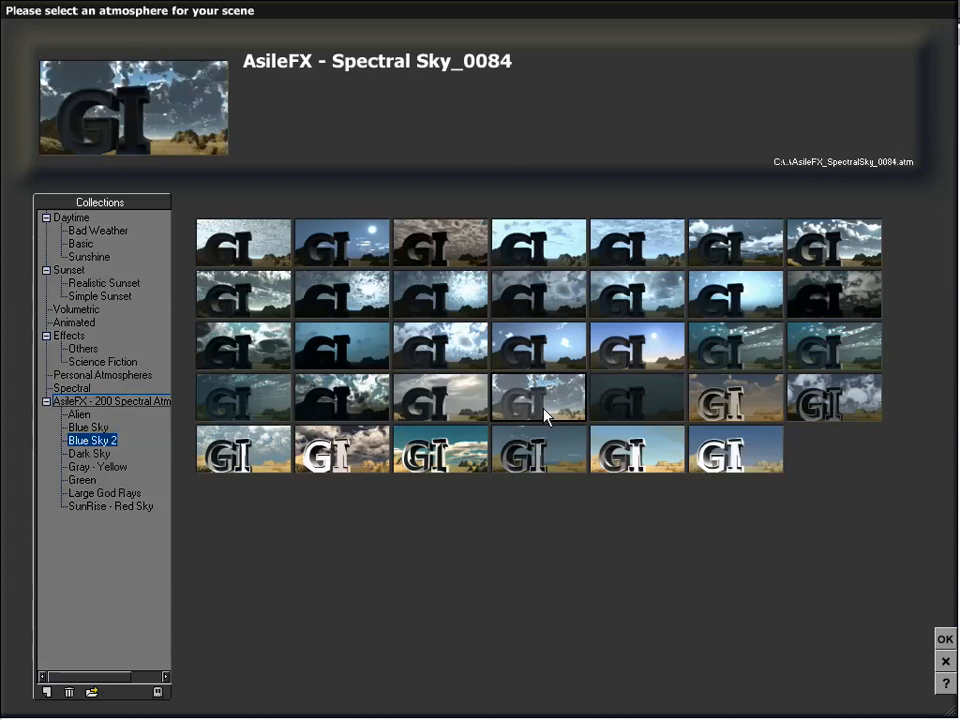
pyautogui.click(566, 455)
pyautogui.click(724, 400)
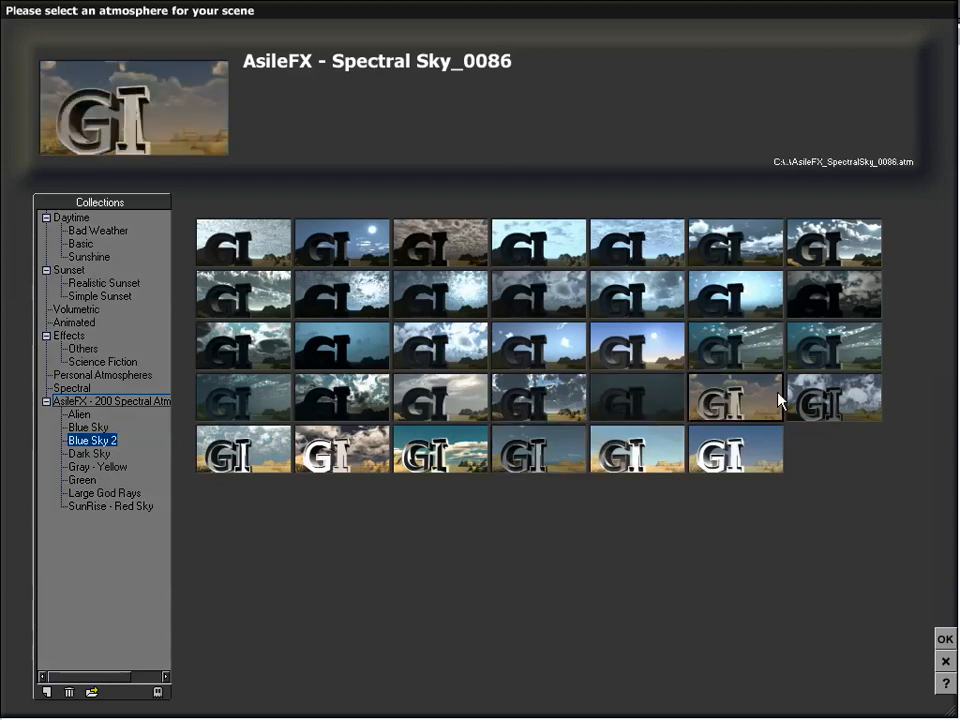
pyautogui.click(830, 398)
pyautogui.click(810, 347)
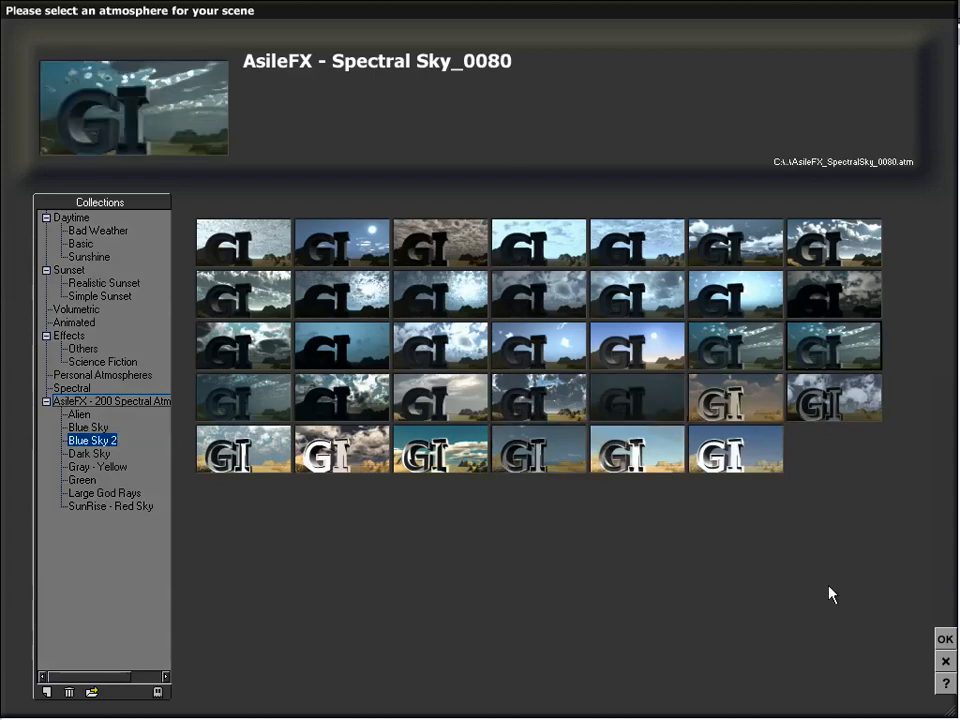
pyautogui.click(945, 638)
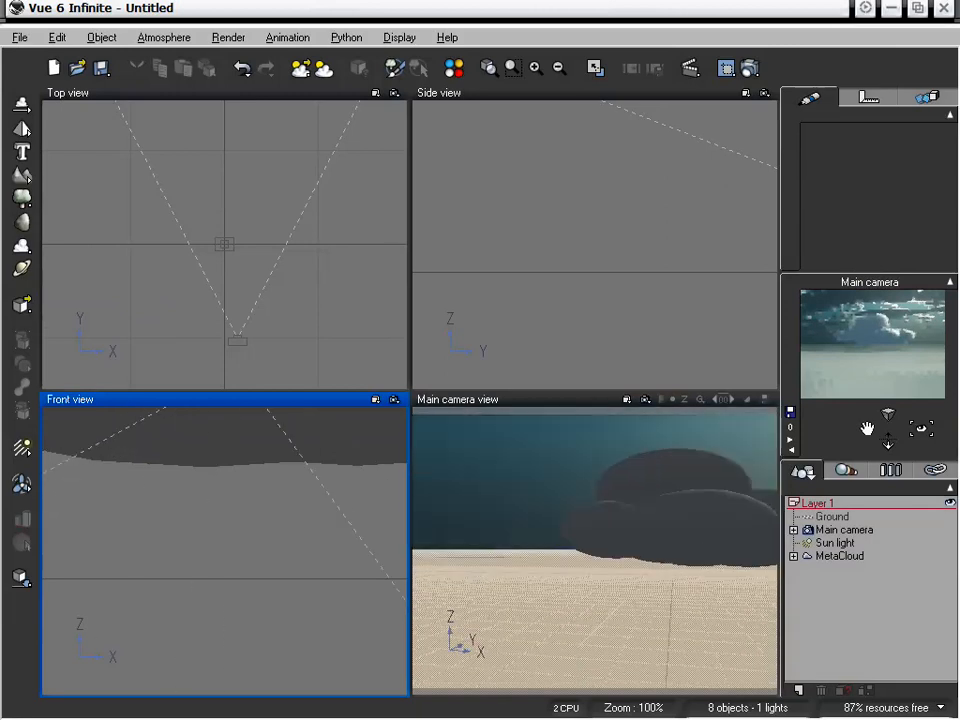
# Step: Select the MetaCloud, orbit the main camera around it and pan to center the cloud in the view
pyautogui.click(843, 556)
pyautogui.moveTo(922, 428); pyautogui.dragTo(925, 427)
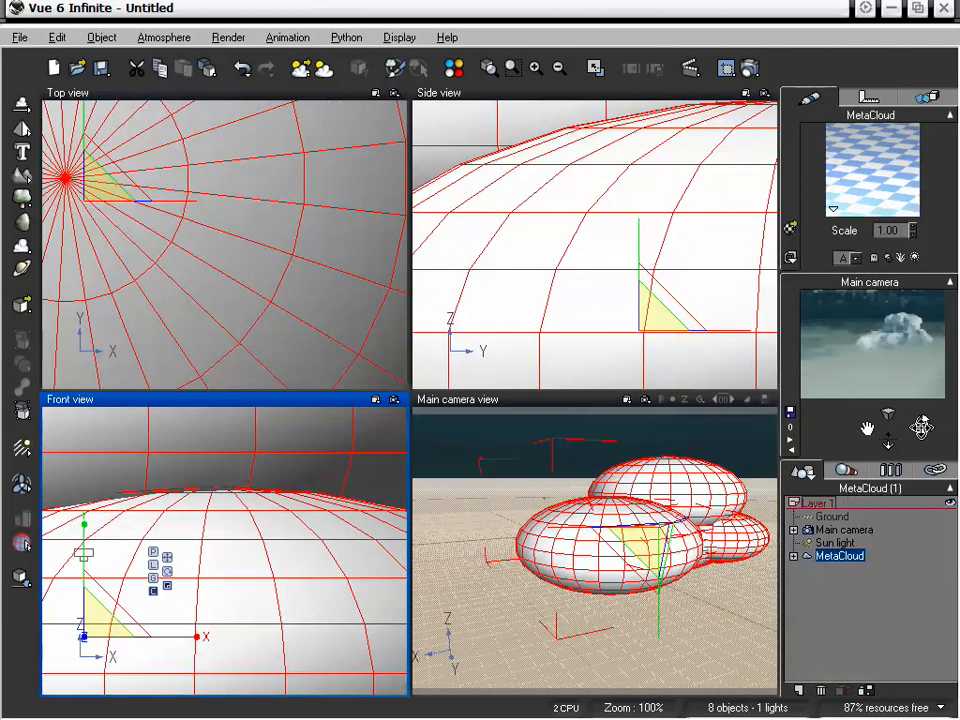
pyautogui.moveTo(864, 425); pyautogui.dragTo(889, 440)
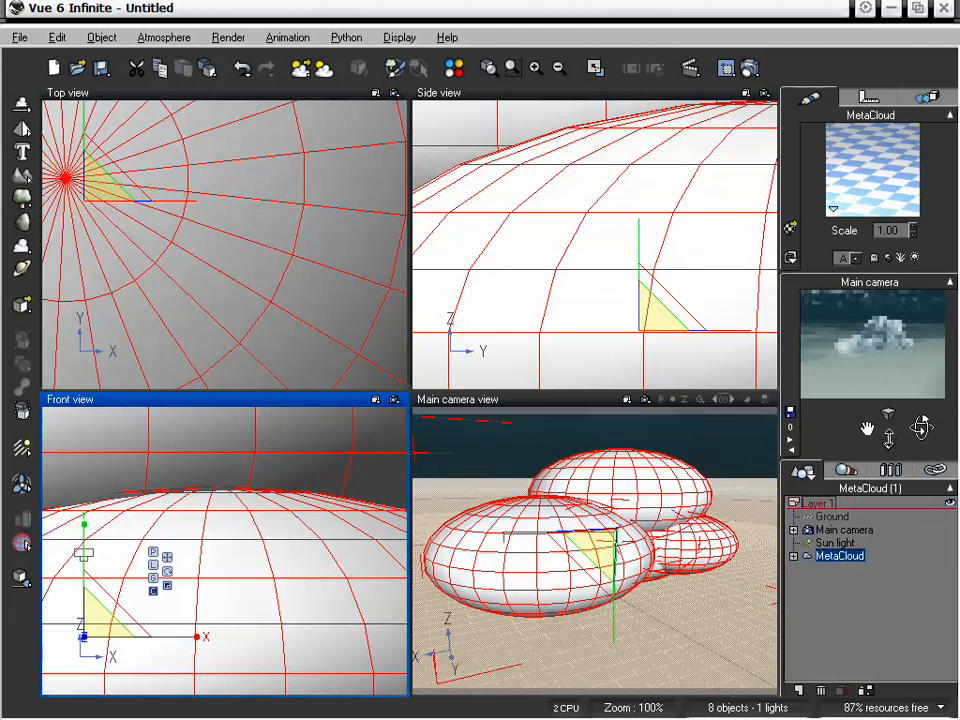
# Step: Look at the cloud model collection and add a second MetaCloud to the scene
pyautogui.click(26, 270)
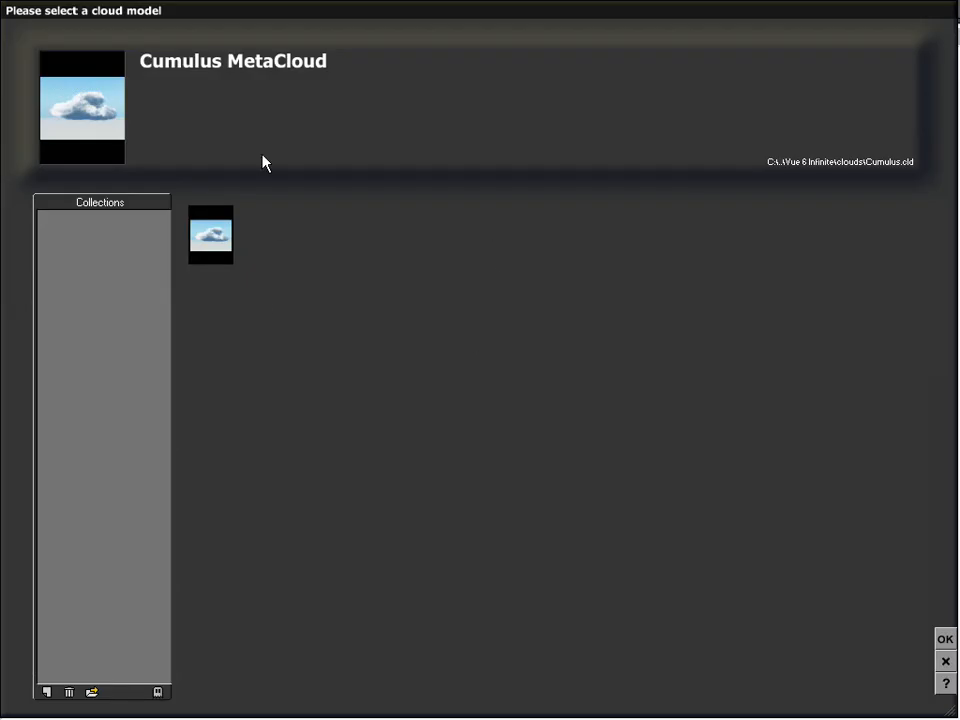
pyautogui.click(944, 662)
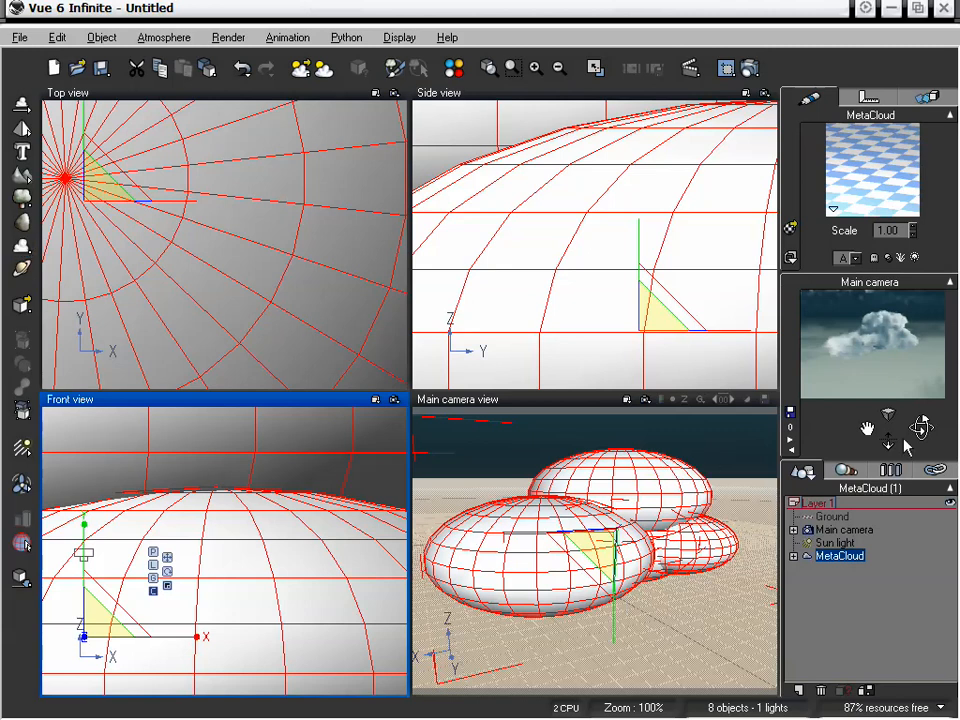
pyautogui.moveTo(888, 432); pyautogui.dragTo(446, 219)
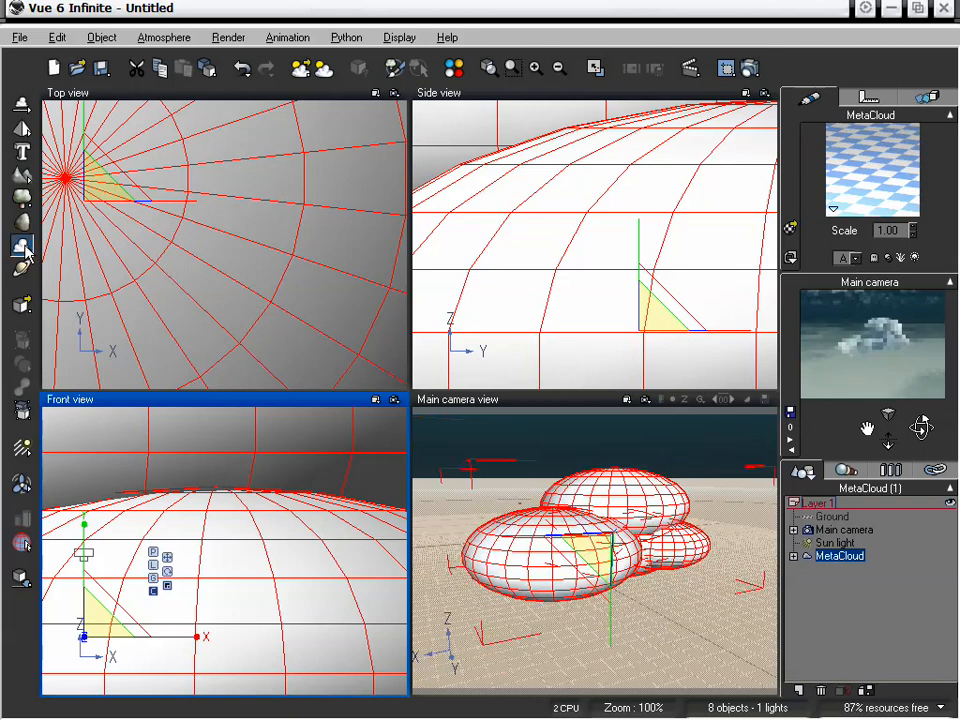
pyautogui.click(21, 244)
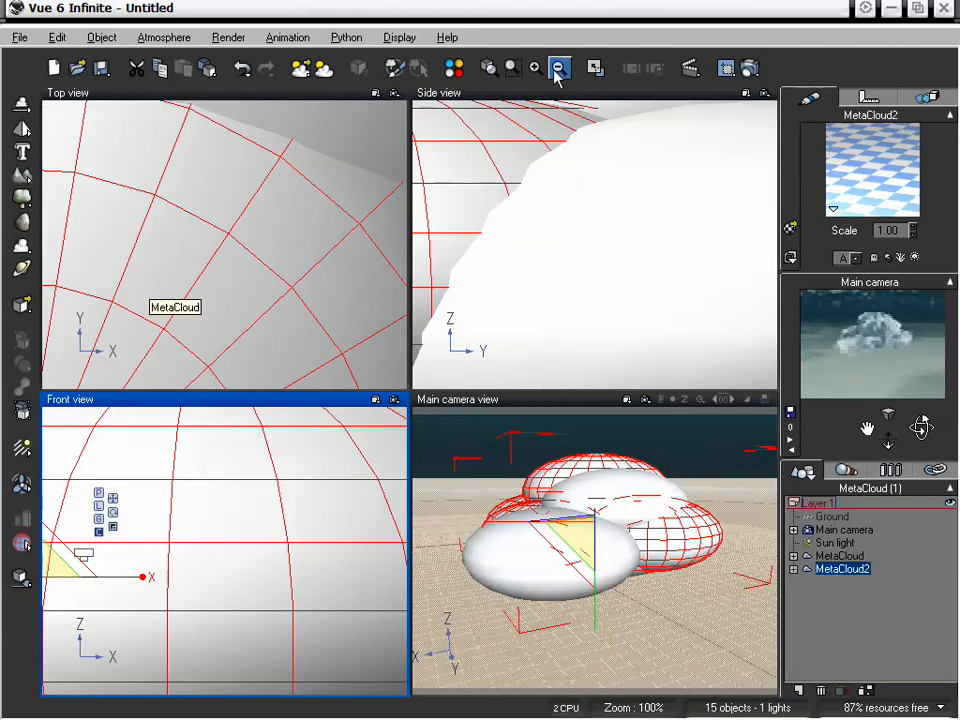
# Step: Select both MetaClouds and shift them together a short distance along the X axis in the Top view
pyautogui.click(559, 67)
pyautogui.click(231, 310)
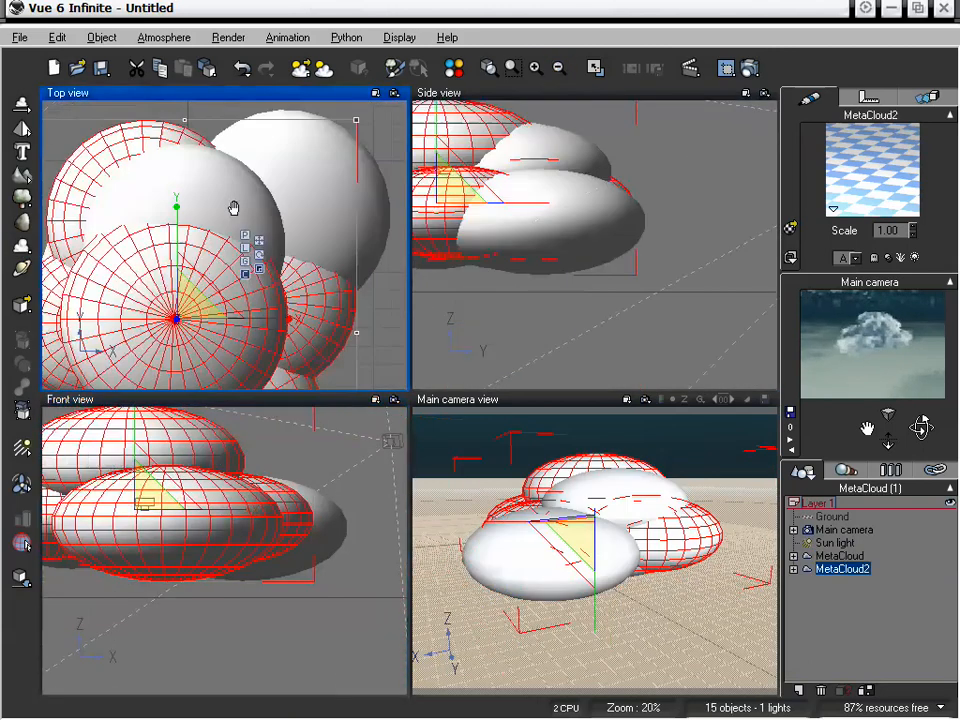
pyautogui.click(559, 67)
pyautogui.click(559, 67)
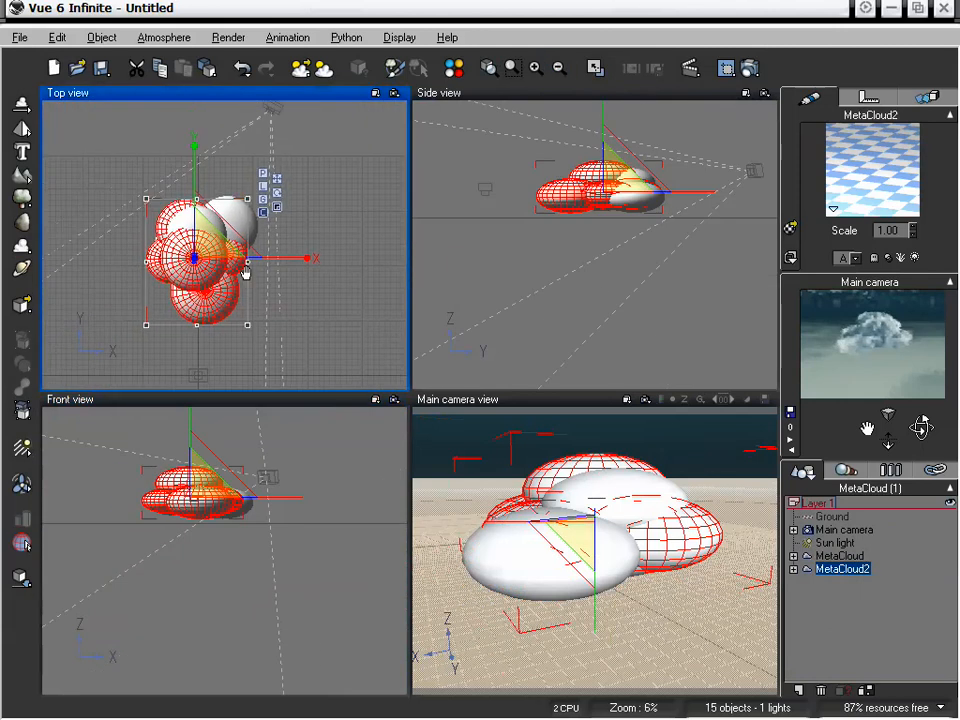
pyautogui.keyDown('shift'); pyautogui.click(243, 214); pyautogui.keyUp('shift')
pyautogui.moveTo(300, 248)
pyautogui.mouseDown()
pyautogui.moveTo(467, 249)
pyautogui.moveTo(316, 249)
pyautogui.mouseUp()
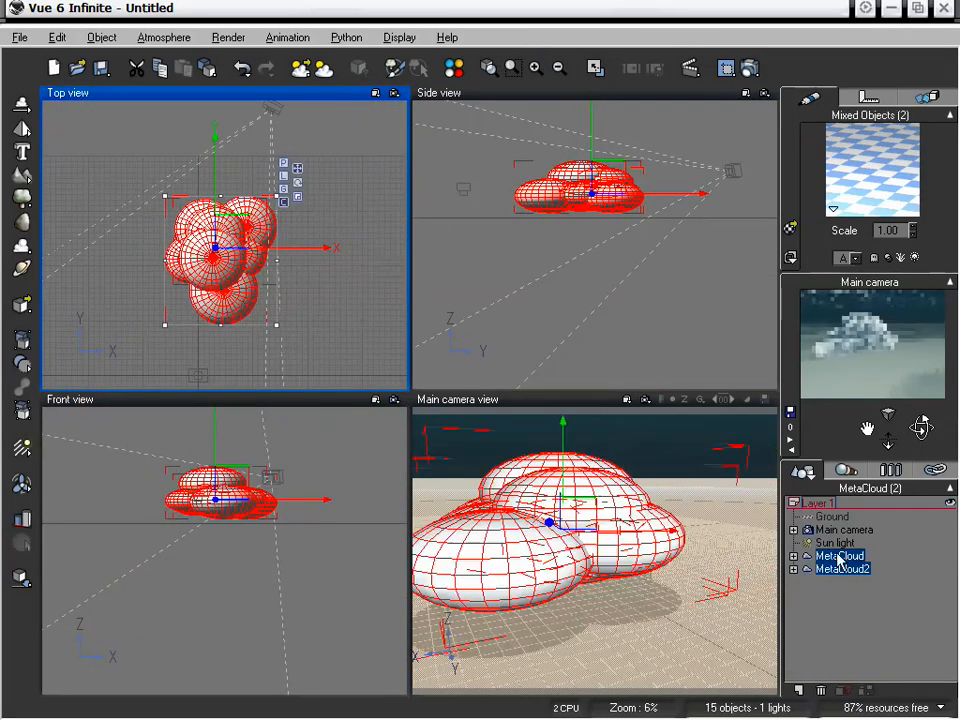
# Step: Move MetaCloud2 alone along the X axis clear of the first cloud and frame both with the main camera
pyautogui.click(840, 556)
pyautogui.click(843, 569)
pyautogui.moveTo(326, 240); pyautogui.dragTo(444, 241)
pyautogui.keyDown('shift'); pyautogui.click(250, 218); pyautogui.keyUp('shift')
pyautogui.click(900, 531)
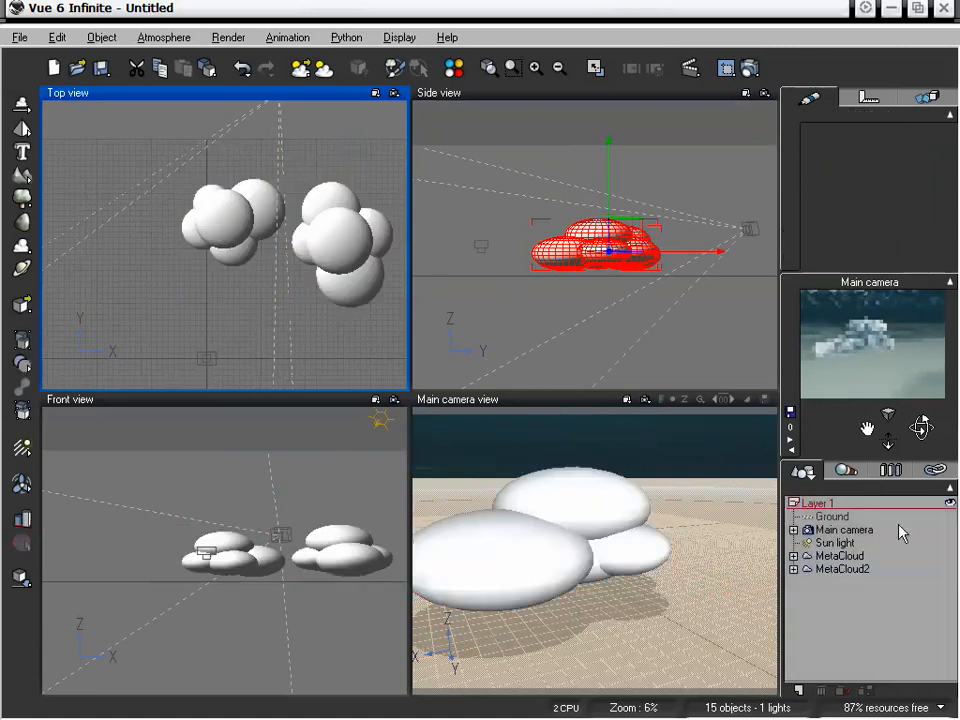
pyautogui.moveTo(867, 428)
pyautogui.mouseDown()
pyautogui.moveTo(875, 428)
pyautogui.moveTo(867, 428)
pyautogui.mouseUp()
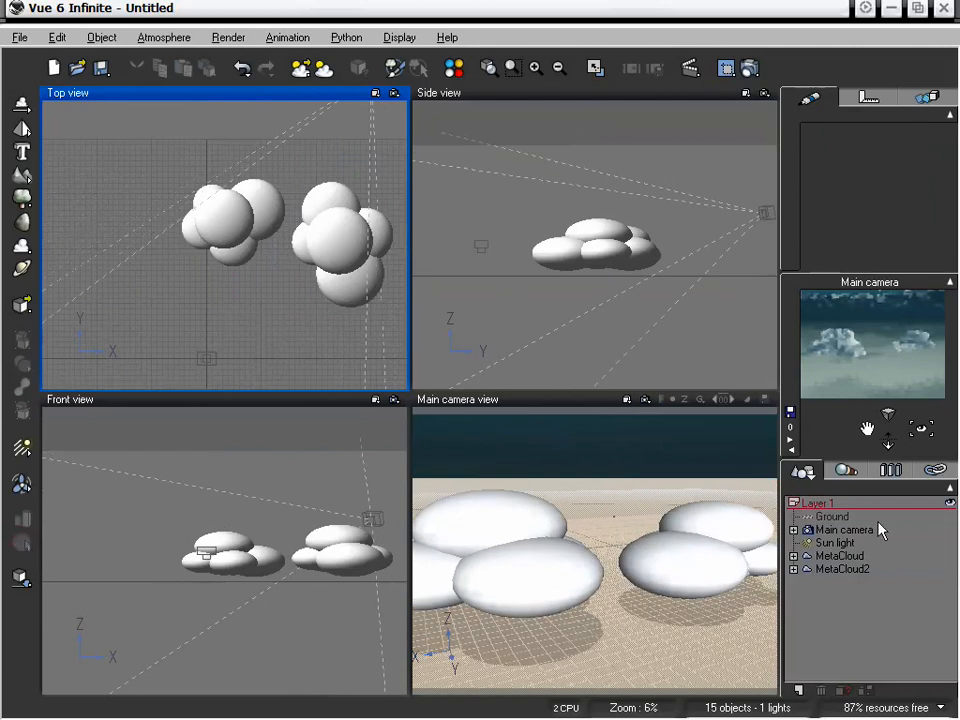
# Step: Review the Cloud Settings of MetaCloud2's META Layered Cloud material and leave them as they are
pyautogui.click(845, 568)
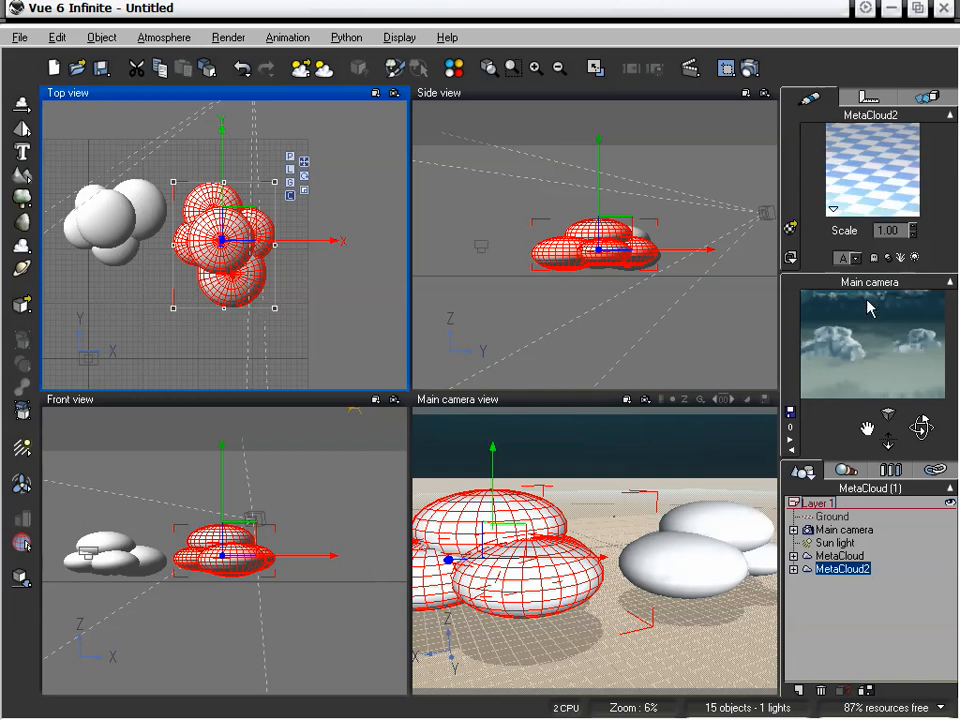
pyautogui.doubleClick(864, 171)
pyautogui.click(370, 343)
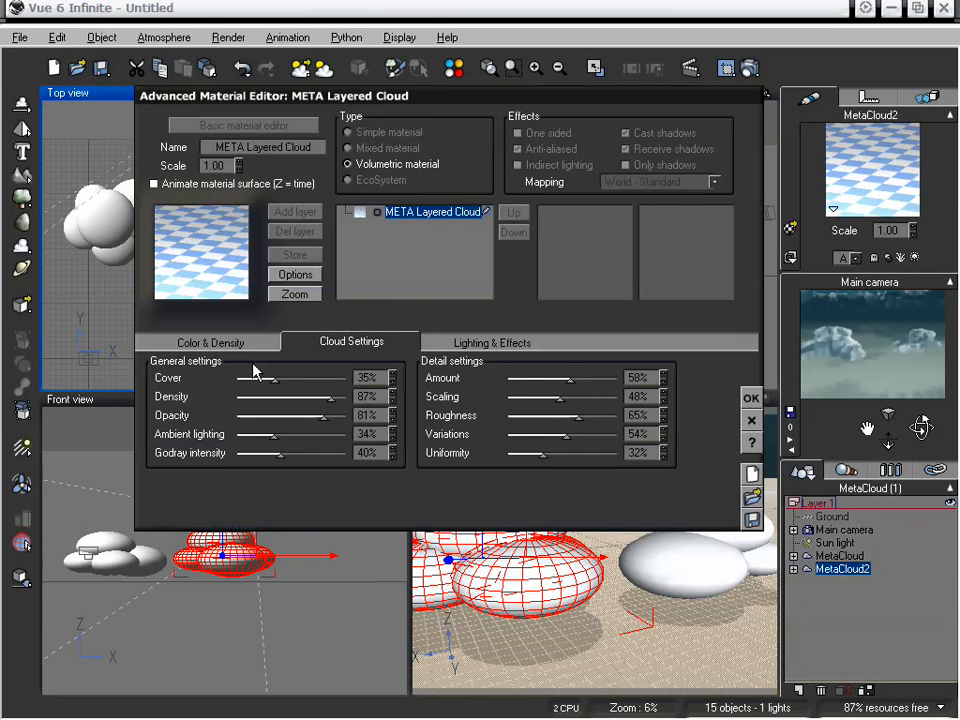
pyautogui.click(751, 420)
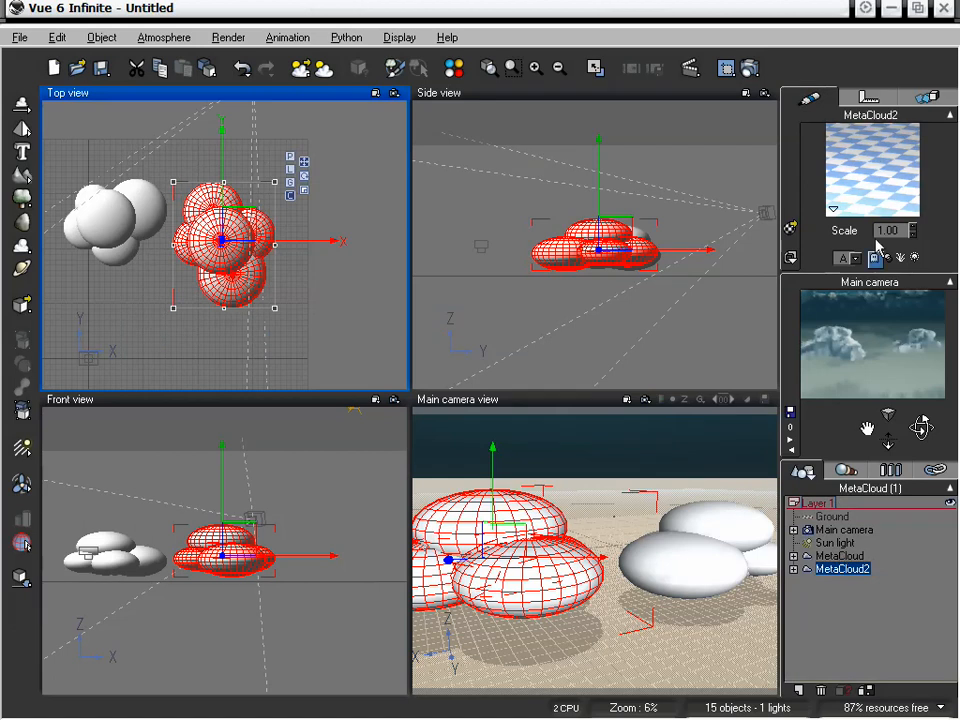
# Step: Expand MetaCloud2, select its first sphere and inspect that sphere's cloud material settings
pyautogui.click(794, 568)
pyautogui.click(850, 583)
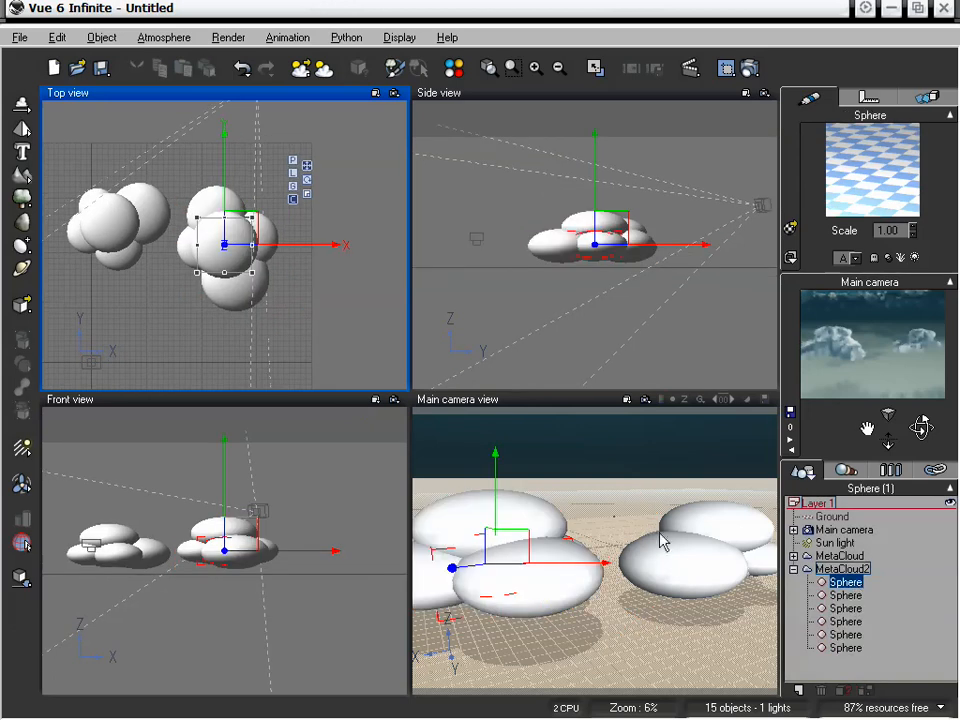
pyautogui.doubleClick(845, 210)
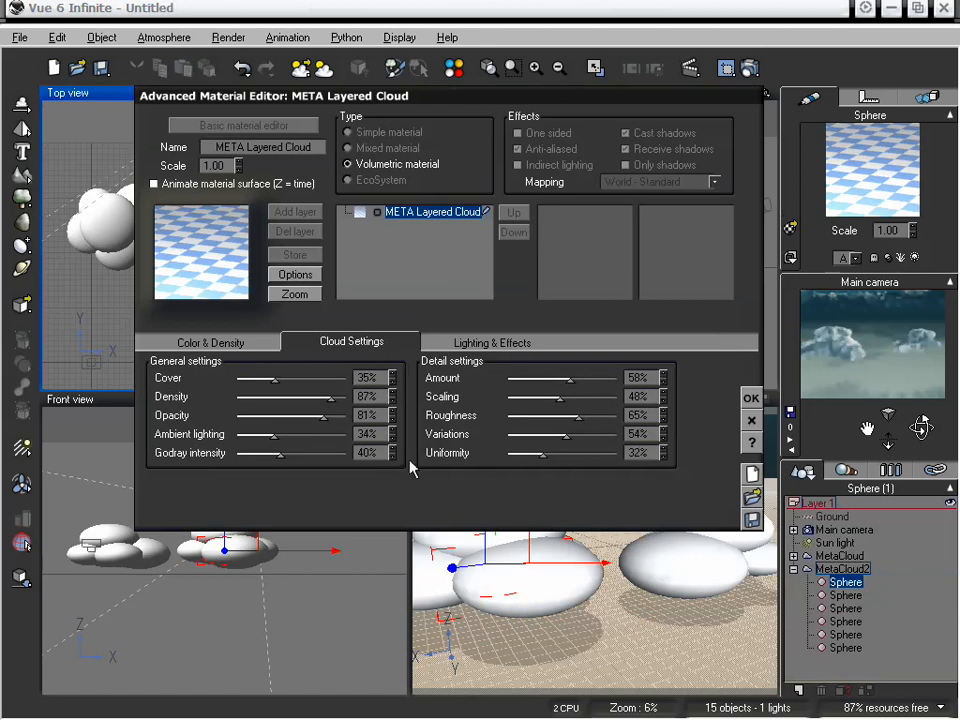
pyautogui.click(751, 420)
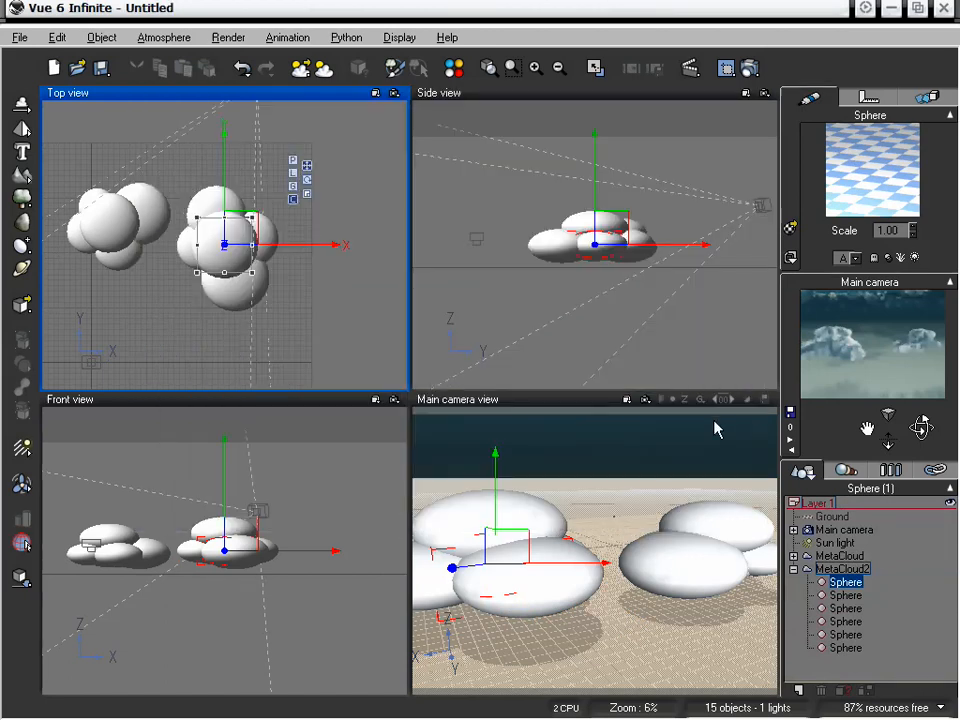
# Step: Step through MetaCloud2's spheres, raise the first one in the Front view and enlarge it to more than twice its width
pyautogui.click(845, 597)
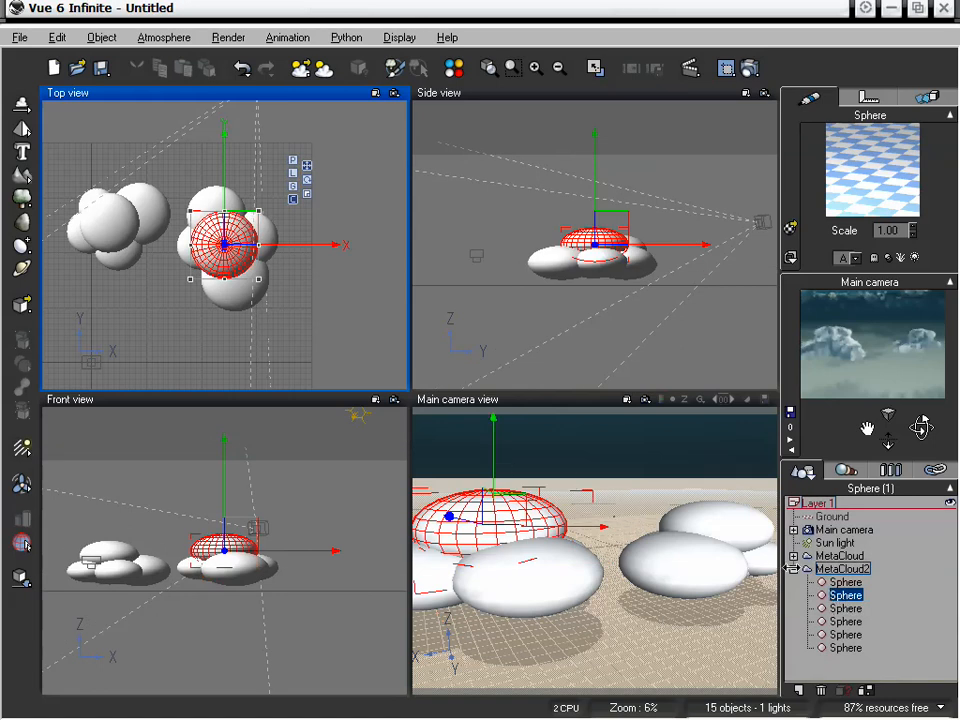
pyautogui.click(845, 621)
pyautogui.click(847, 608)
pyautogui.click(849, 594)
pyautogui.click(845, 581)
pyautogui.moveTo(223, 471); pyautogui.dragTo(224, 438)
pyautogui.moveTo(251, 499); pyautogui.dragTo(342, 441)
pyautogui.moveTo(313, 482); pyautogui.dragTo(285, 510)
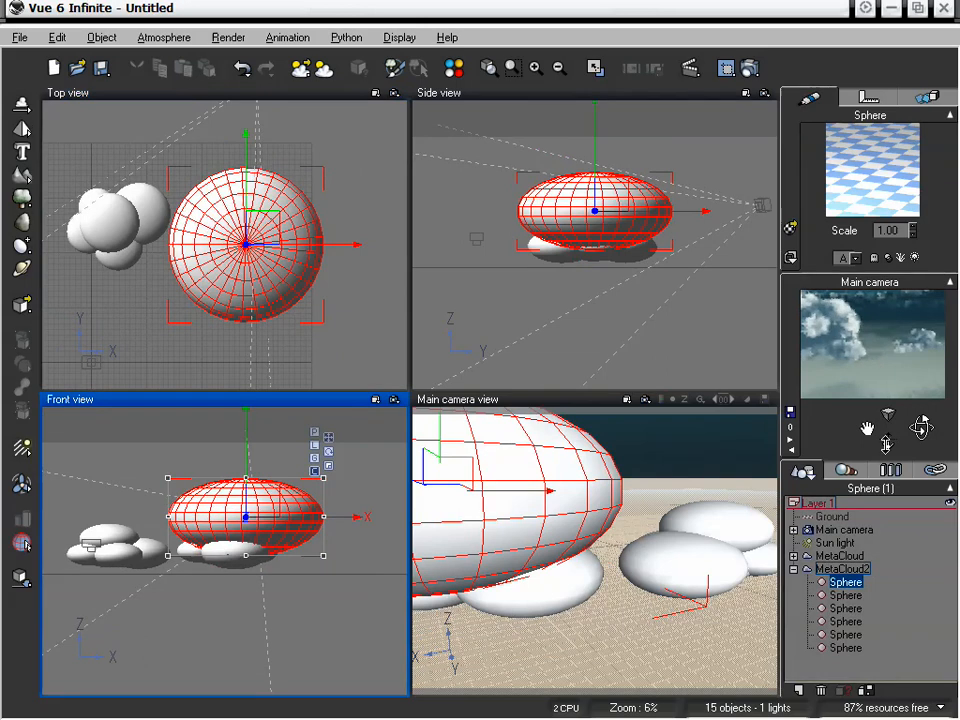
# Step: Reposition and orbit the main camera to frame the enlarged cloud from a lower angle, and render the scene
pyautogui.moveTo(885, 443); pyautogui.dragTo(885, 475)
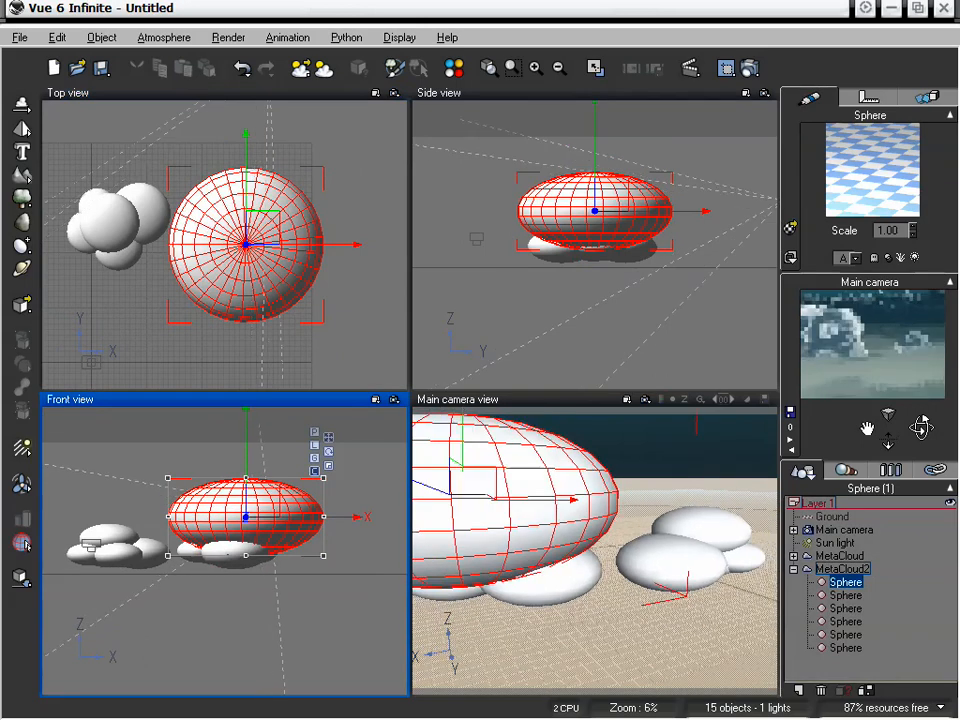
pyautogui.moveTo(867, 428); pyautogui.dragTo(888, 452)
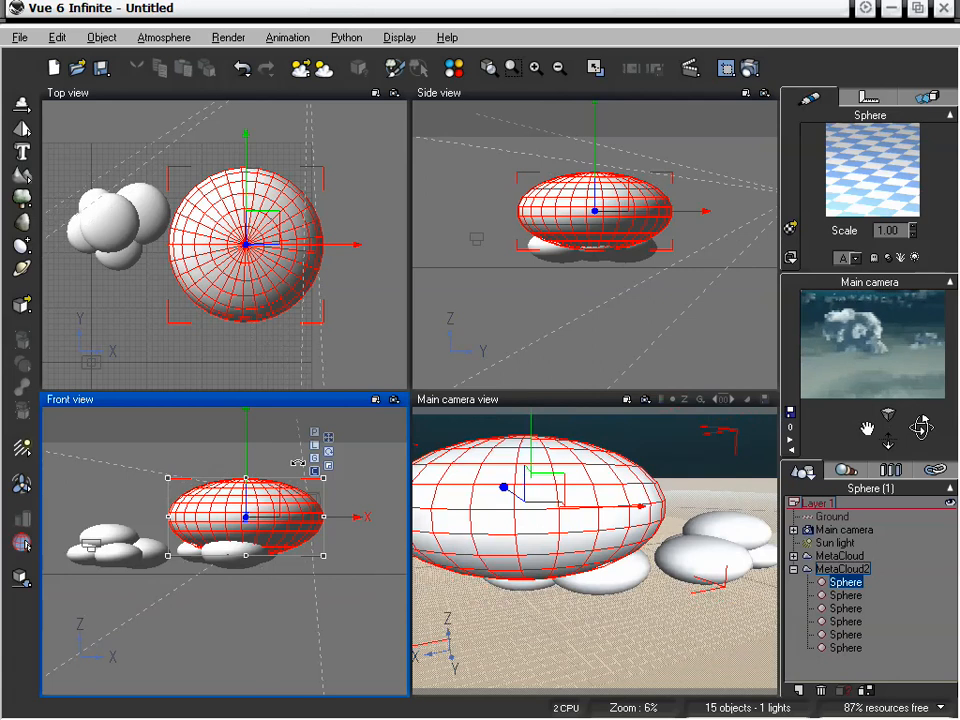
pyautogui.moveTo(386, 467); pyautogui.dragTo(319, 463, button='right')
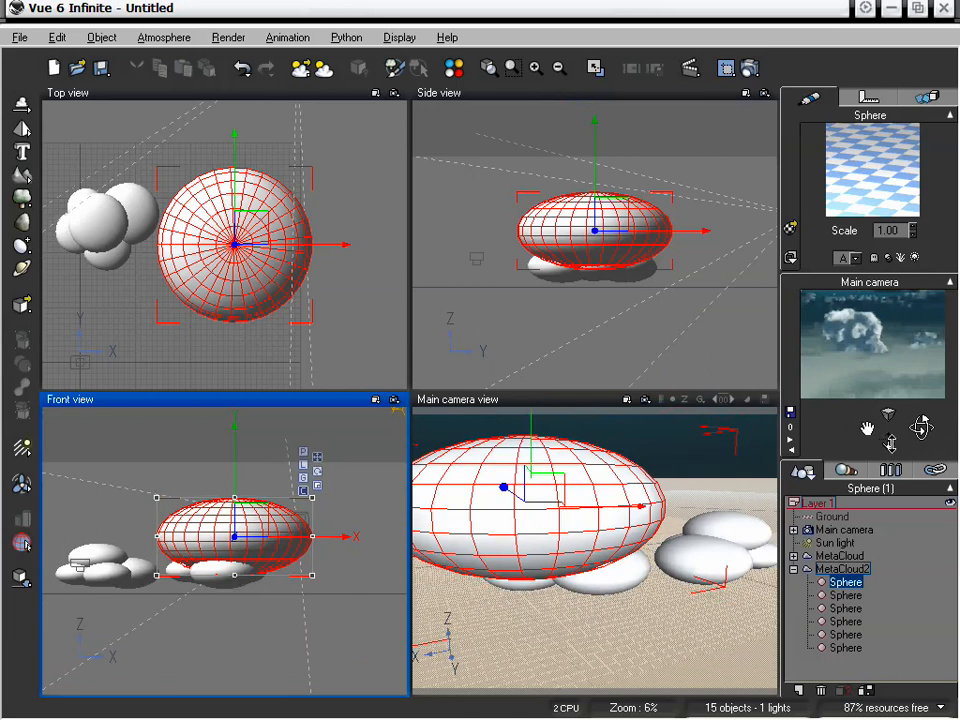
pyautogui.moveTo(891, 443); pyautogui.dragTo(925, 425)
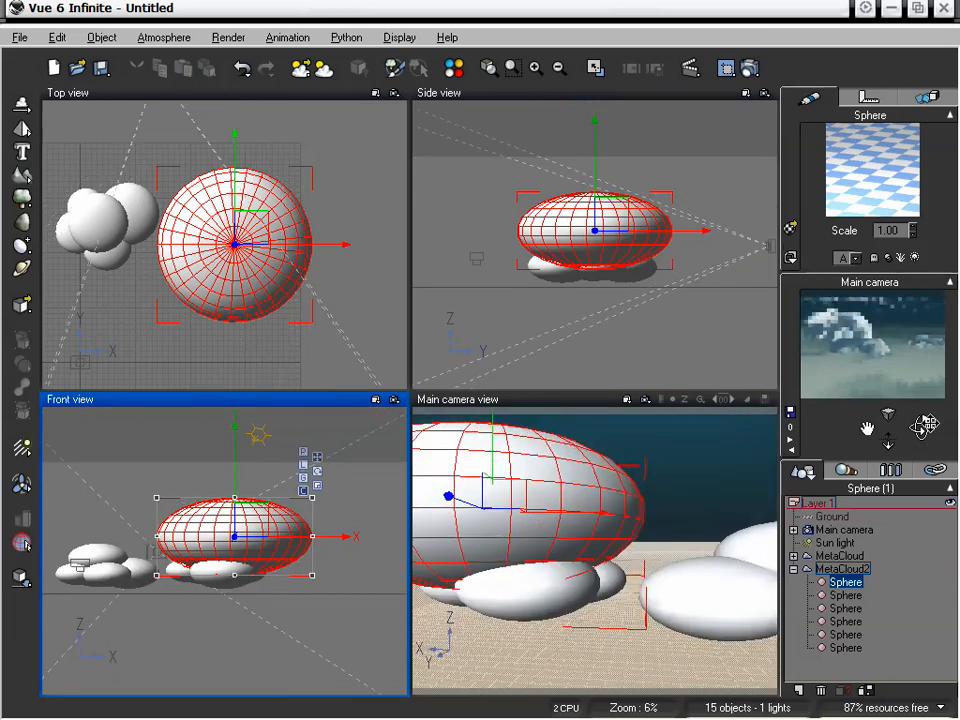
pyautogui.click(750, 68)
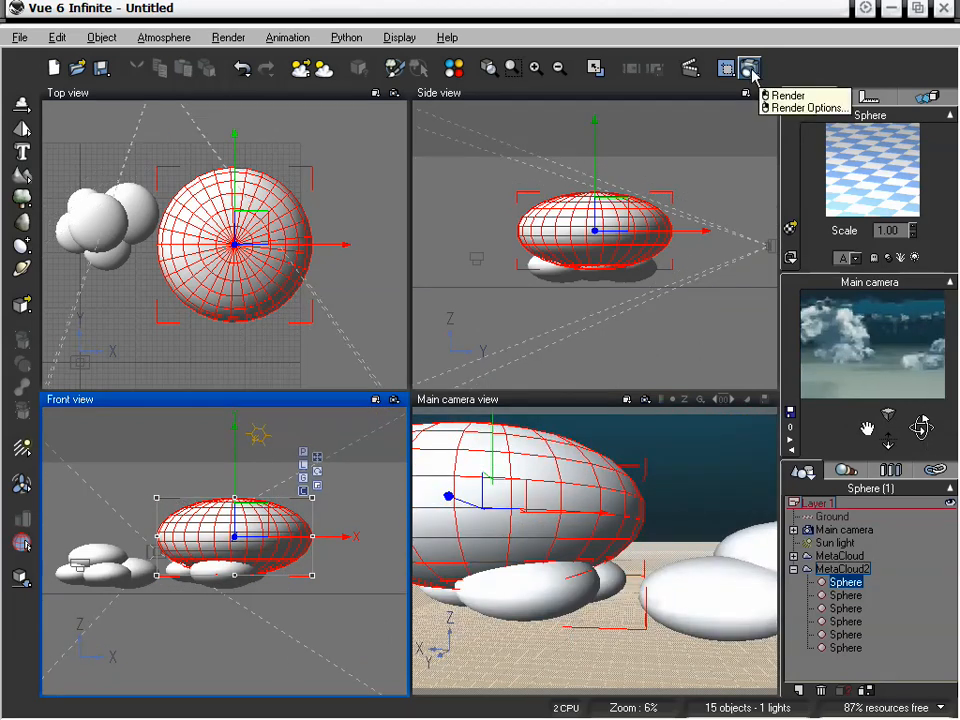
# Step: Set the render destination to screen and the aspect ratio to Television 16/9 (16:9), render the scene, and close the finished render
pyautogui.rightClick(750, 69)
pyautogui.click(204, 213)
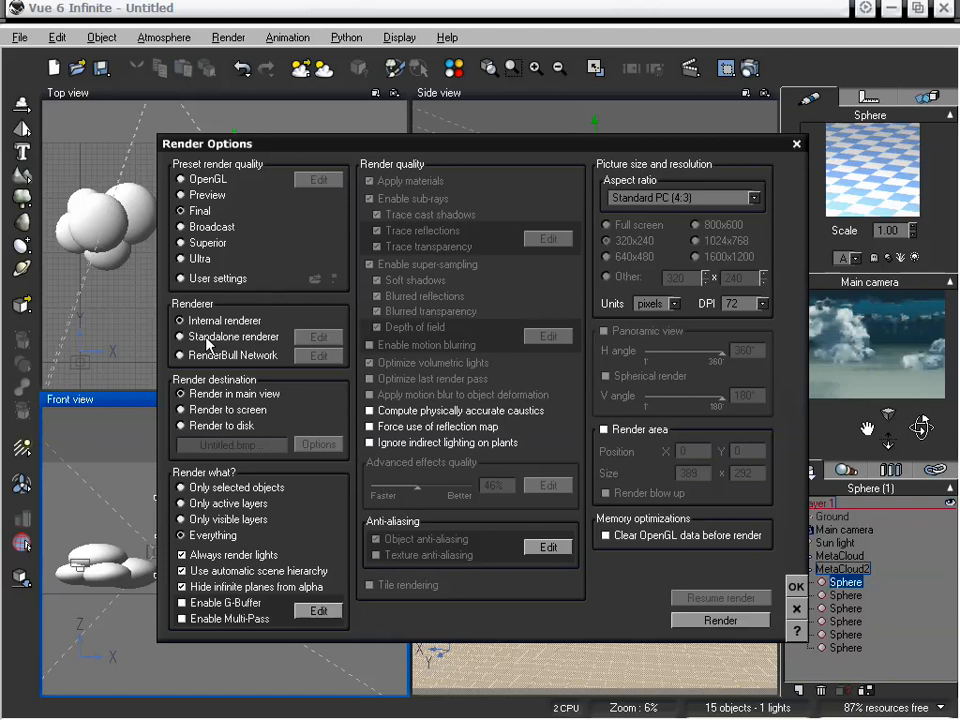
pyautogui.click(700, 197)
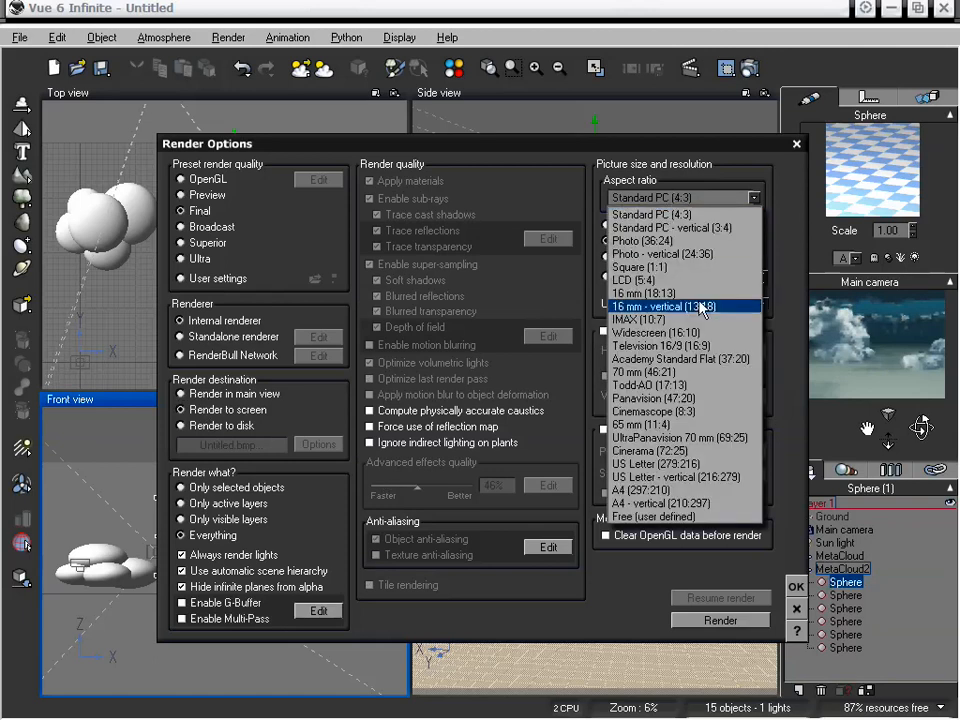
pyautogui.click(706, 345)
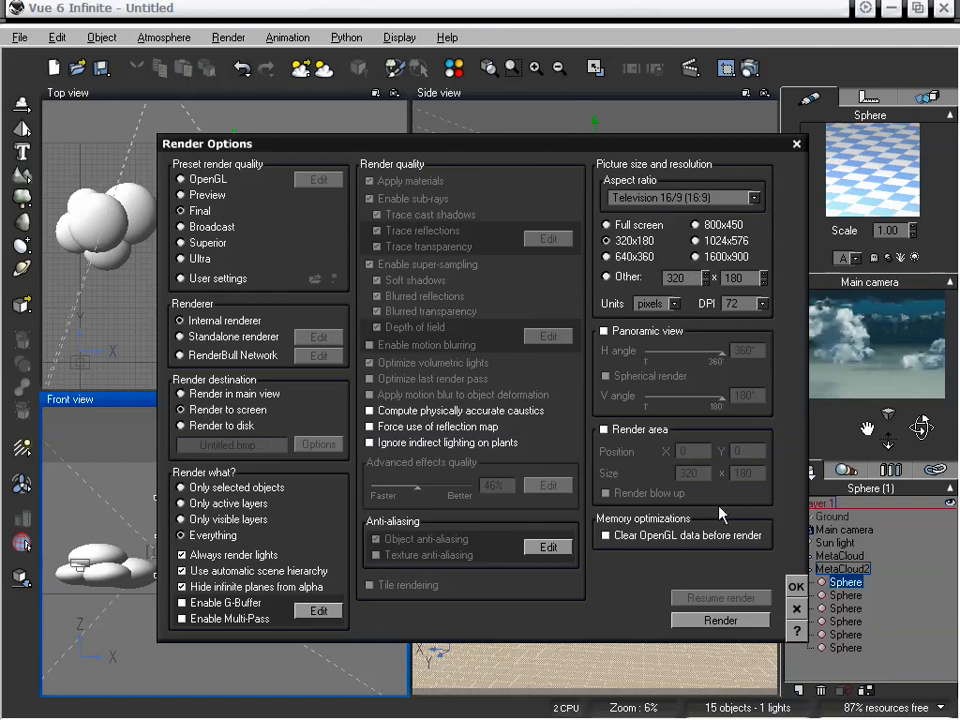
pyautogui.click(796, 587)
pyautogui.click(748, 68)
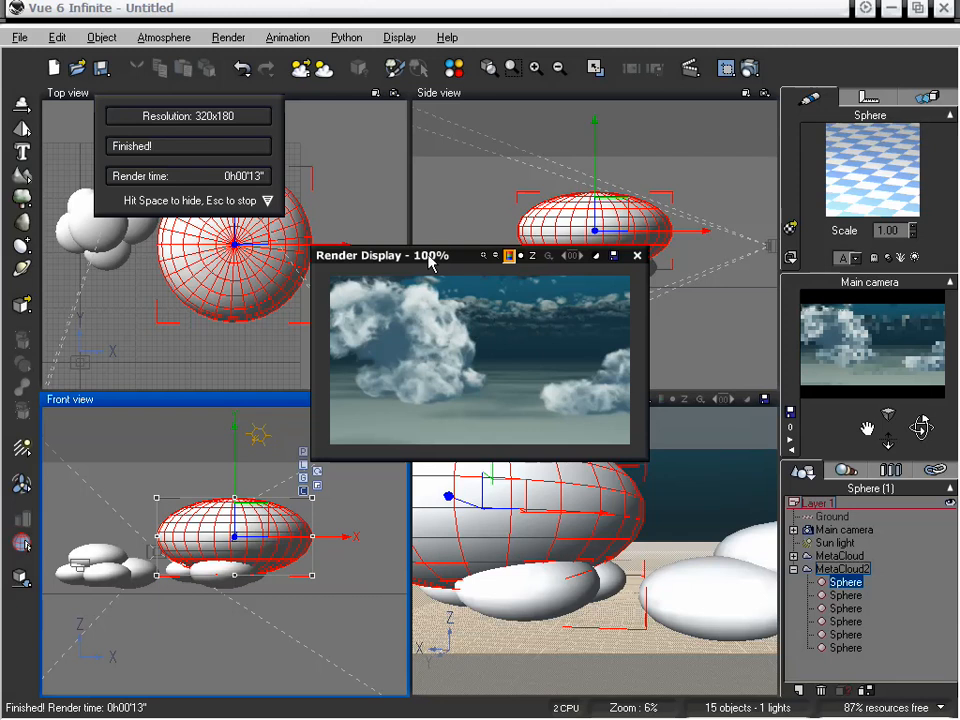
pyautogui.moveTo(431, 262); pyautogui.dragTo(425, 245)
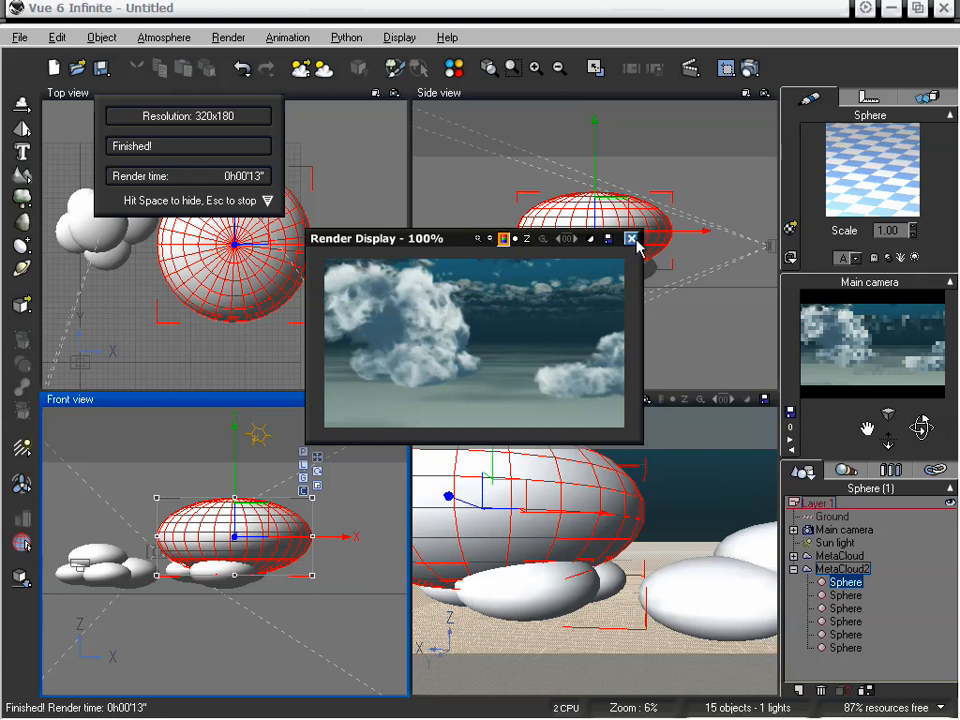
pyautogui.press('space')
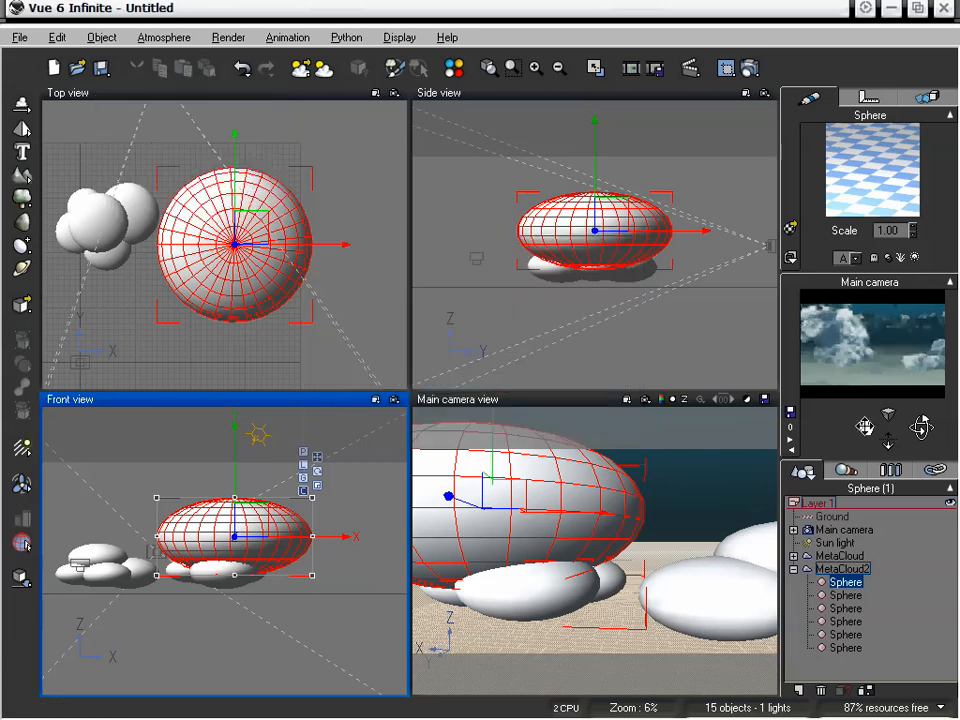
# Step: Move the main camera in close to the enlarged cloud, and pull it back to frame both clouds from slightly farther away
pyautogui.moveTo(866, 427); pyautogui.dragTo(890, 444)
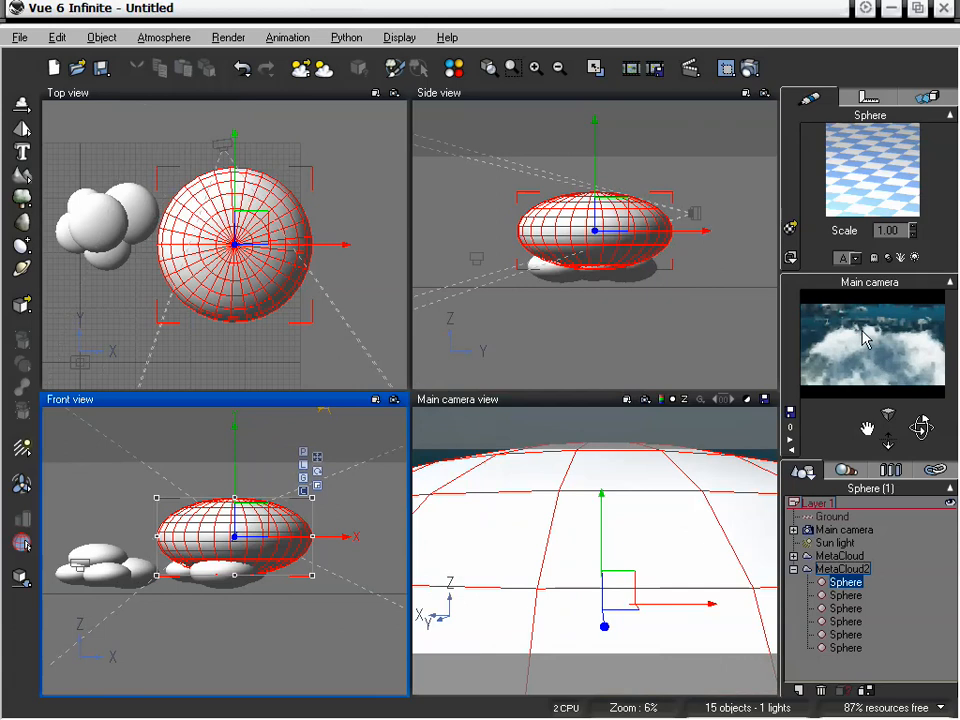
pyautogui.moveTo(893, 445); pyautogui.dragTo(896, 467)
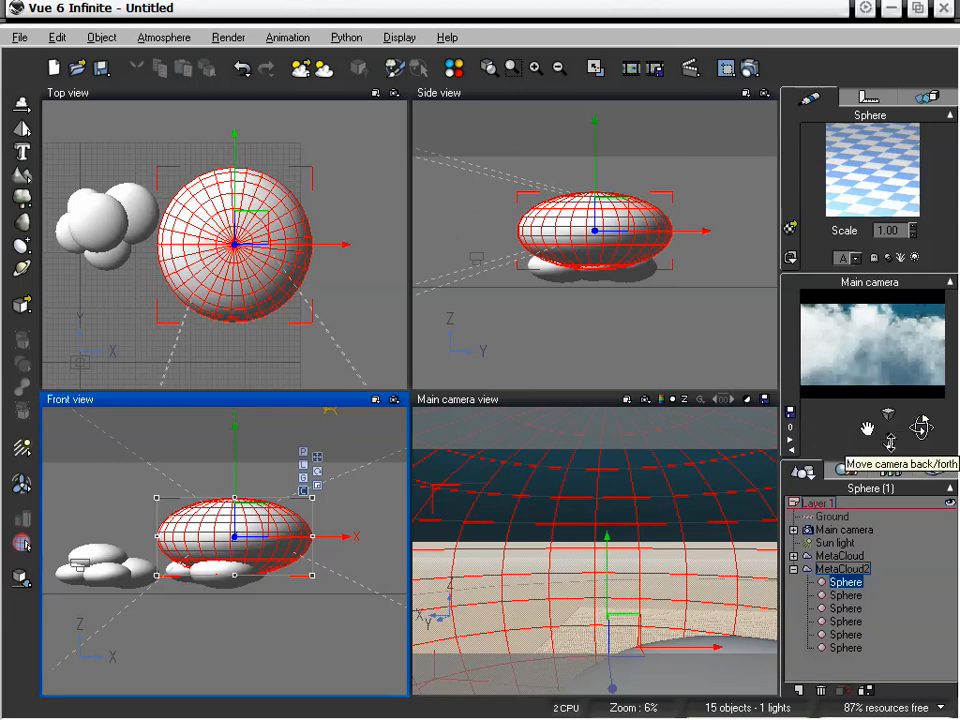
pyautogui.moveTo(887, 435); pyautogui.dragTo(888, 488)
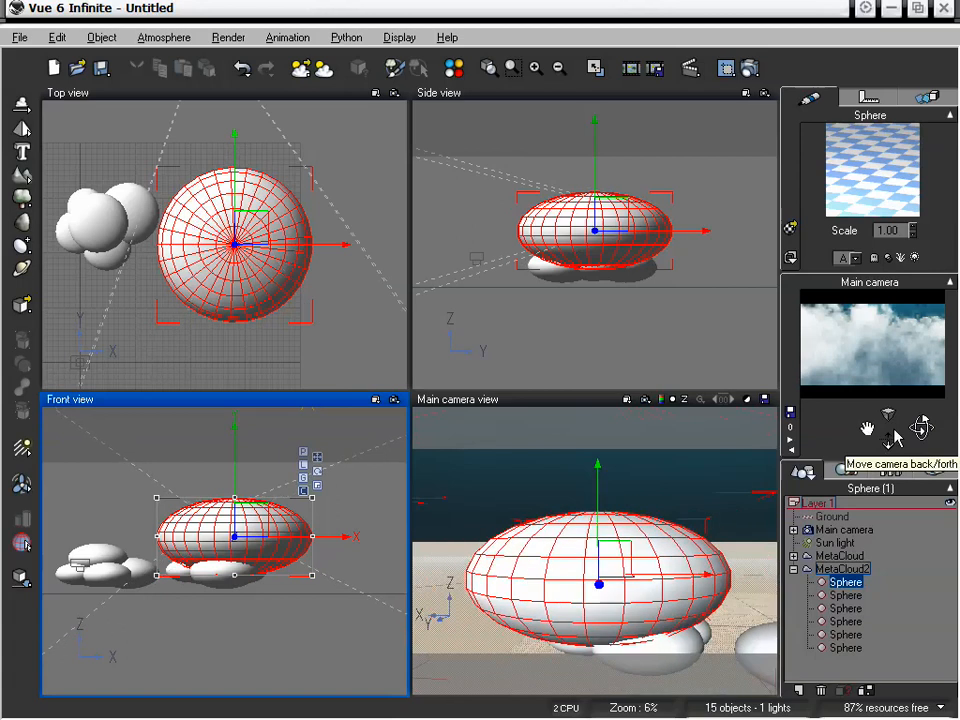
pyautogui.moveTo(867, 428); pyautogui.dragTo(435, 212)
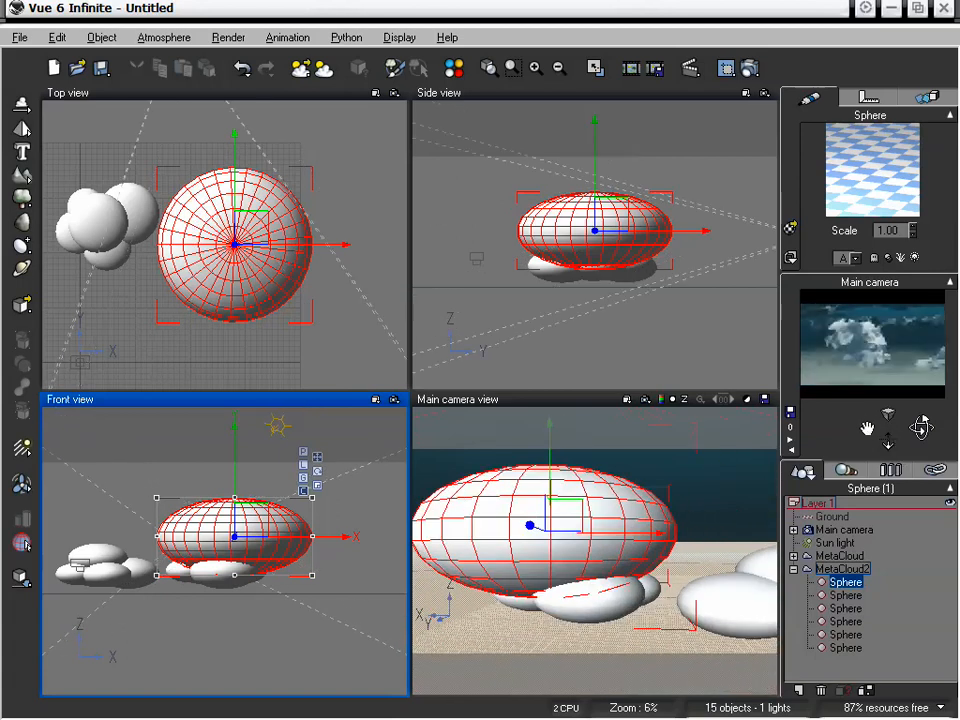
pyautogui.moveTo(888, 441); pyautogui.dragTo(827, 420)
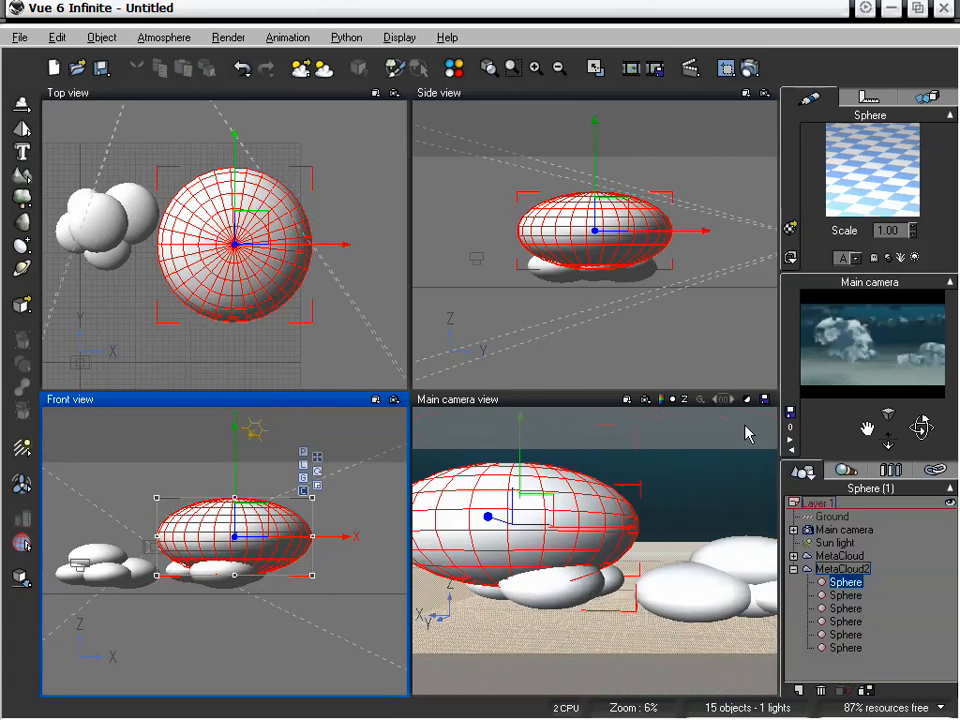
# Step: Change the volumetric color of the META Layered Cloud material to green with red 15, green 154 and blue 42
pyautogui.doubleClick(876, 172)
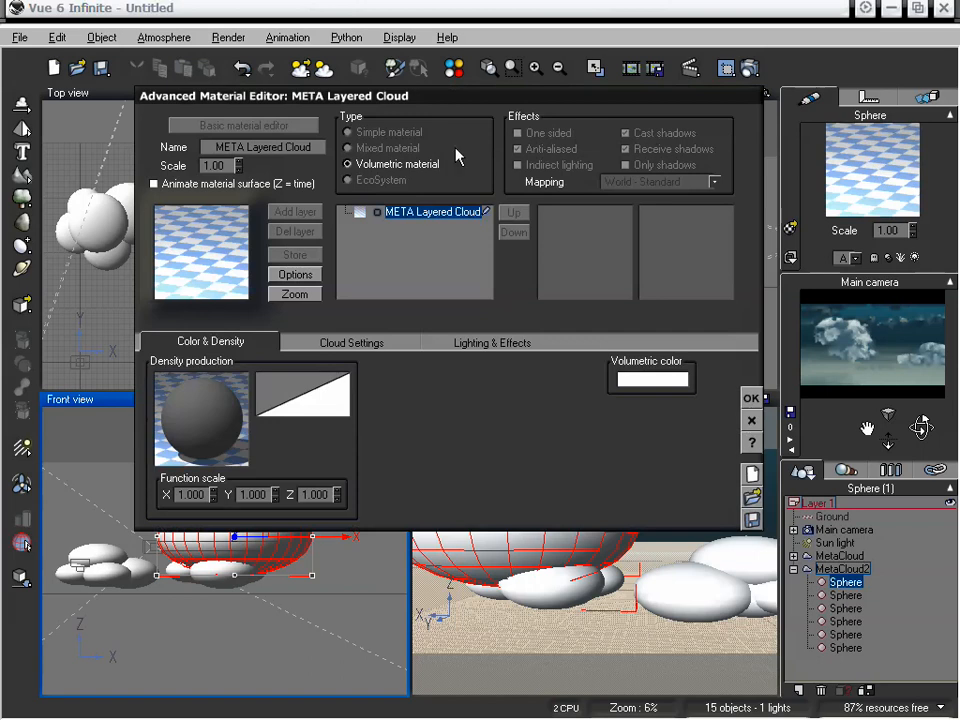
pyautogui.moveTo(455, 103); pyautogui.dragTo(452, 111)
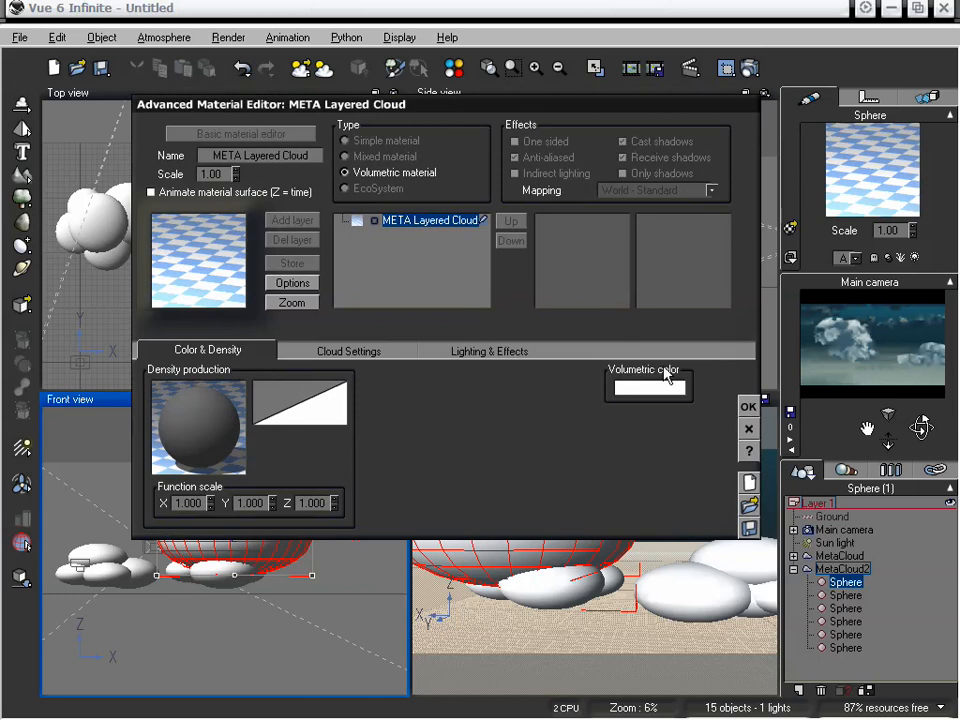
pyautogui.rightClick(672, 398)
pyautogui.click(683, 401)
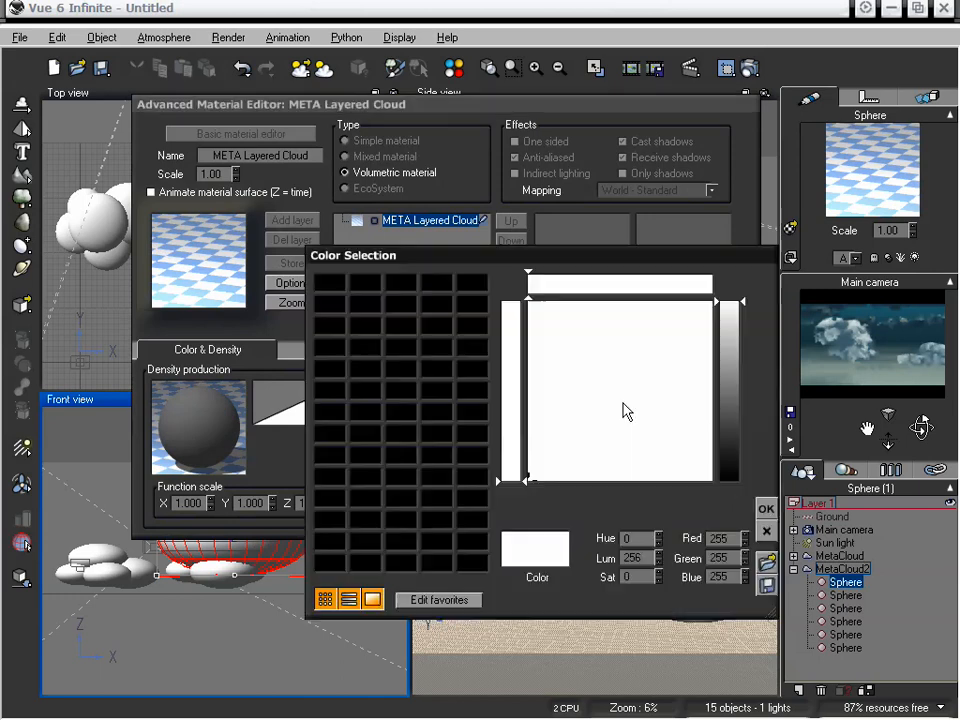
pyautogui.moveTo(633, 410); pyautogui.dragTo(630, 371)
pyautogui.moveTo(737, 370); pyautogui.dragTo(733, 421)
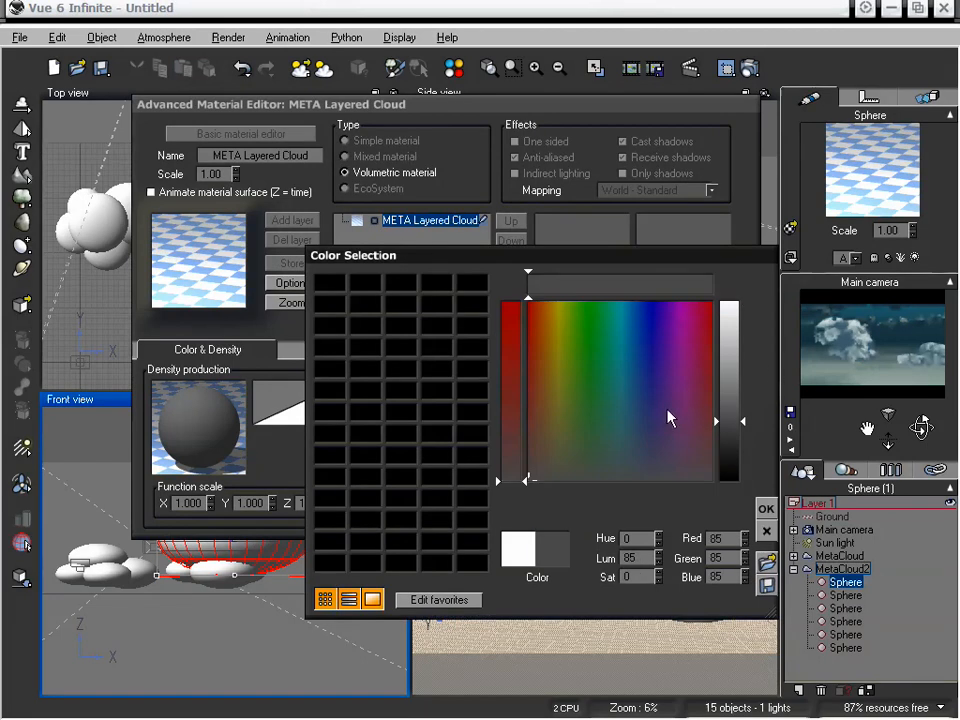
pyautogui.moveTo(655, 398); pyautogui.dragTo(695, 308)
pyautogui.click(598, 332)
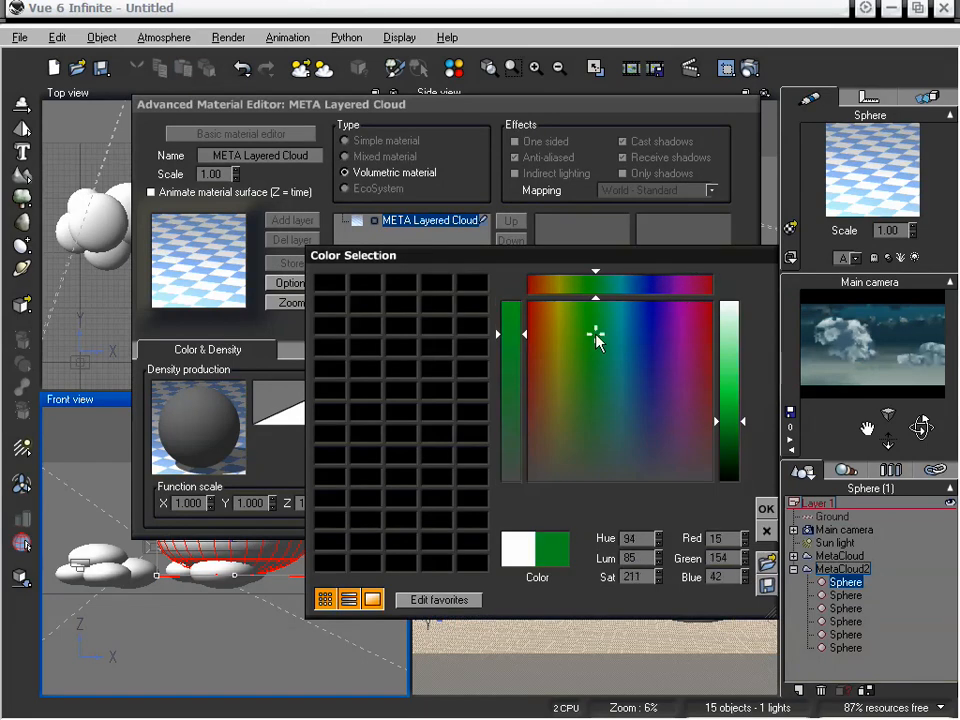
pyautogui.click(766, 508)
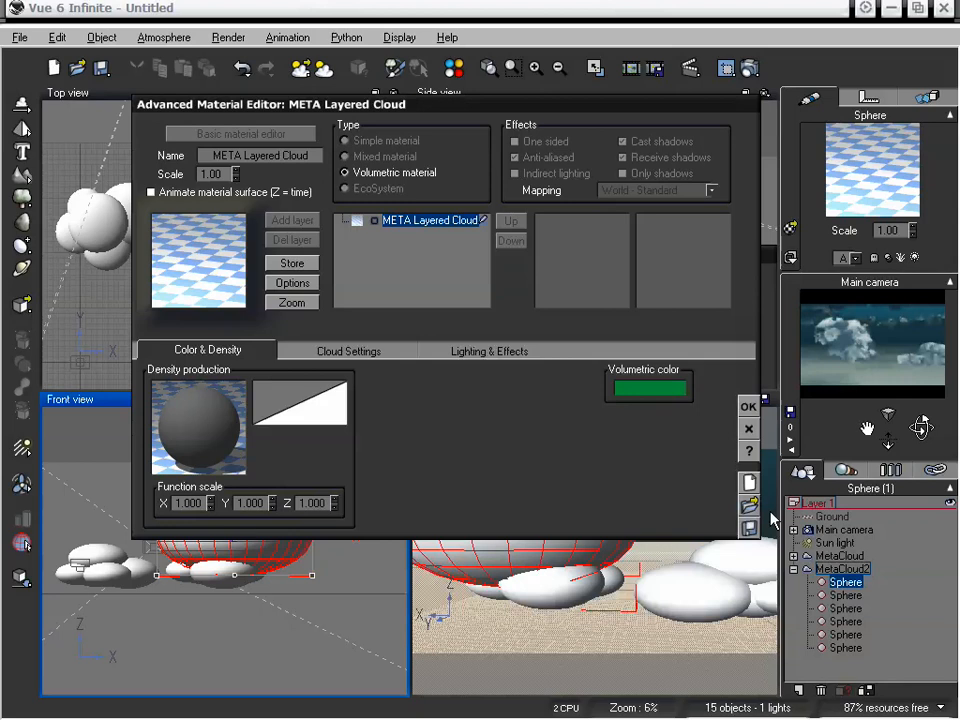
pyautogui.click(748, 408)
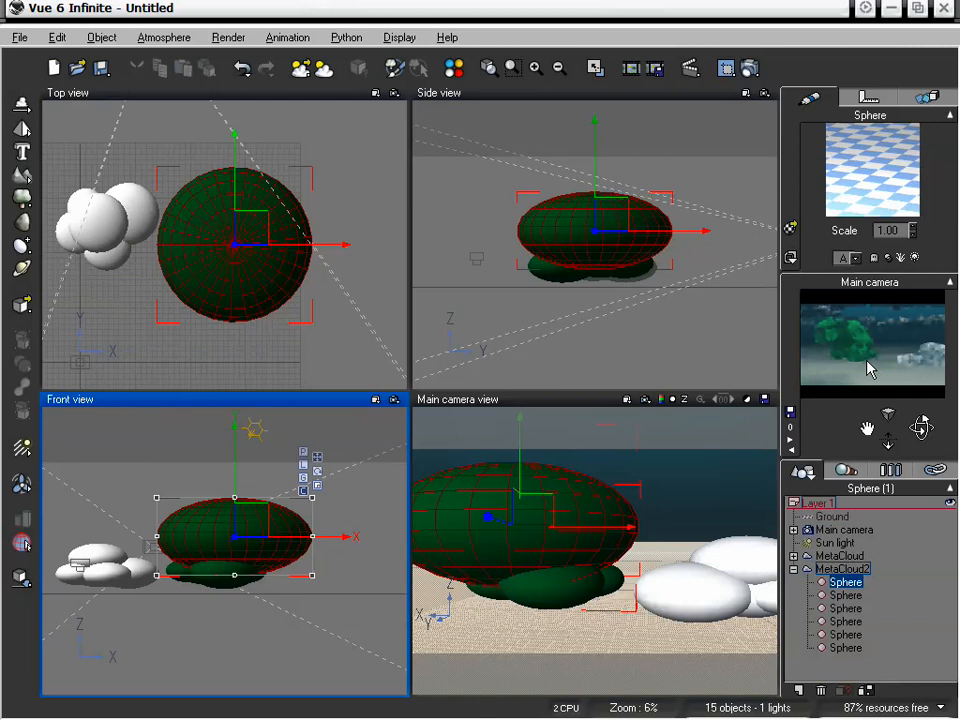
# Step: Review the density production function options of the green META Layered Cloud material and leave the material as it is
pyautogui.doubleClick(870, 170)
pyautogui.moveTo(598, 102); pyautogui.dragTo(660, 132)
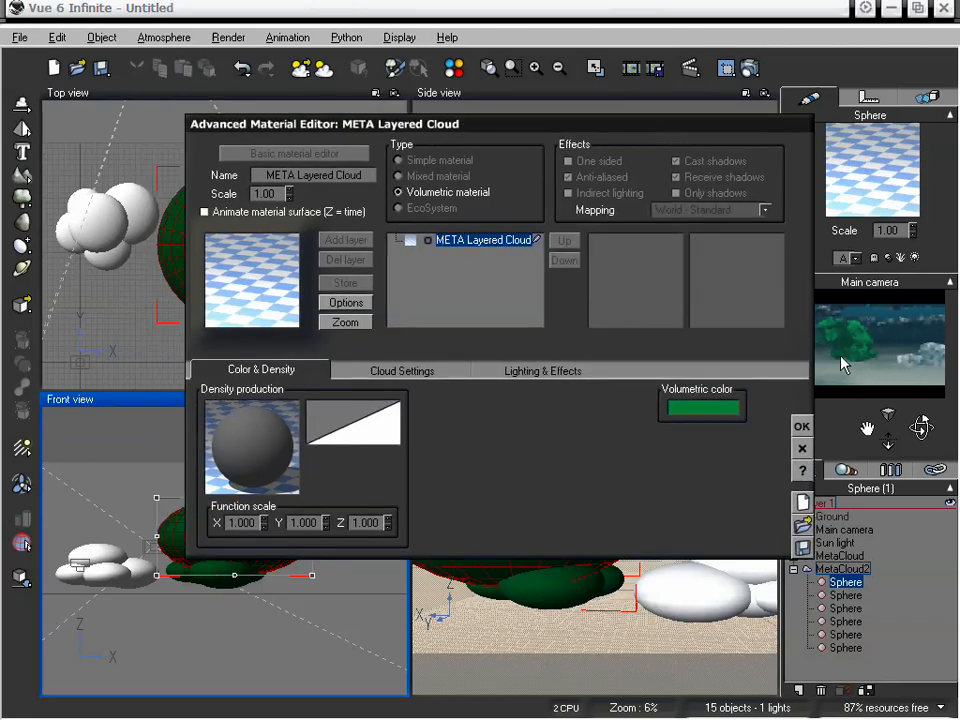
pyautogui.moveTo(650, 138); pyautogui.dragTo(591, 137)
pyautogui.rightClick(213, 432)
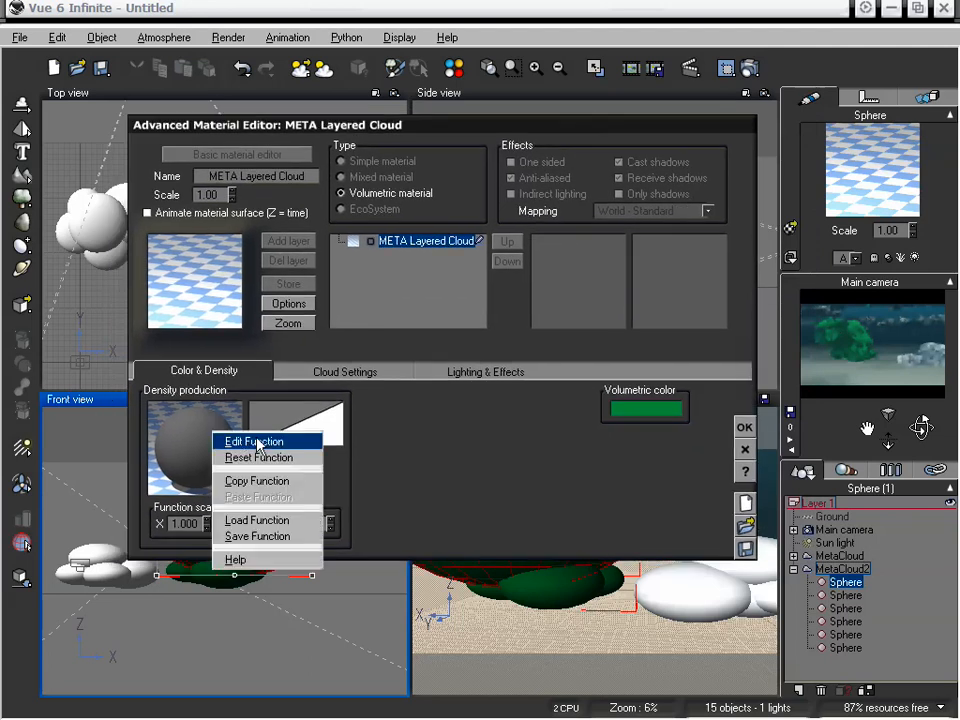
pyautogui.click(381, 444)
pyautogui.moveTo(503, 128); pyautogui.dragTo(497, 114)
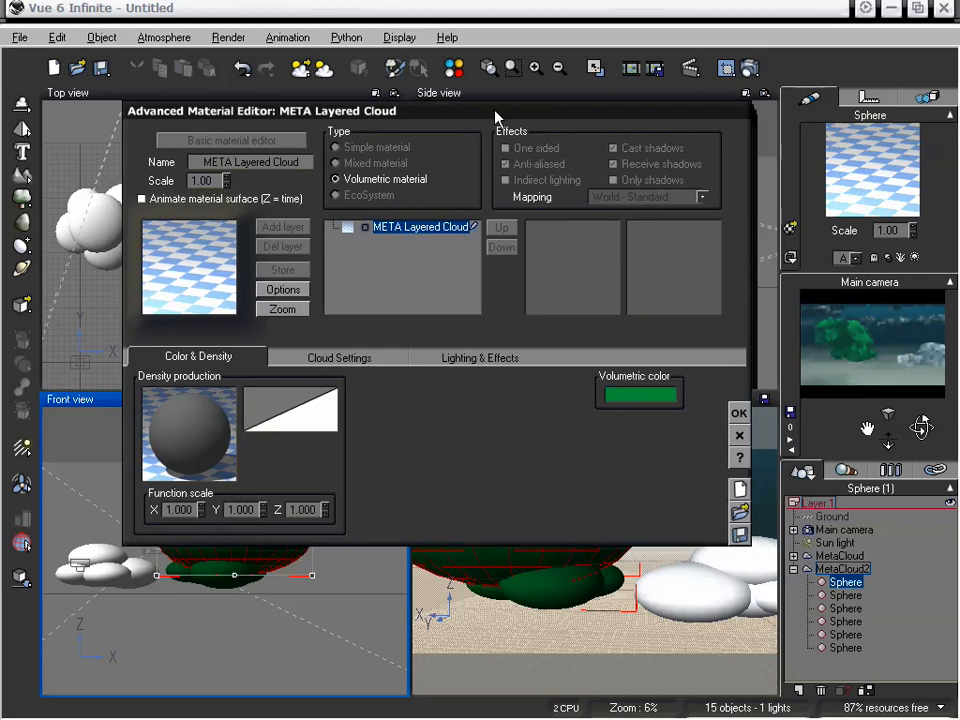
pyautogui.click(739, 435)
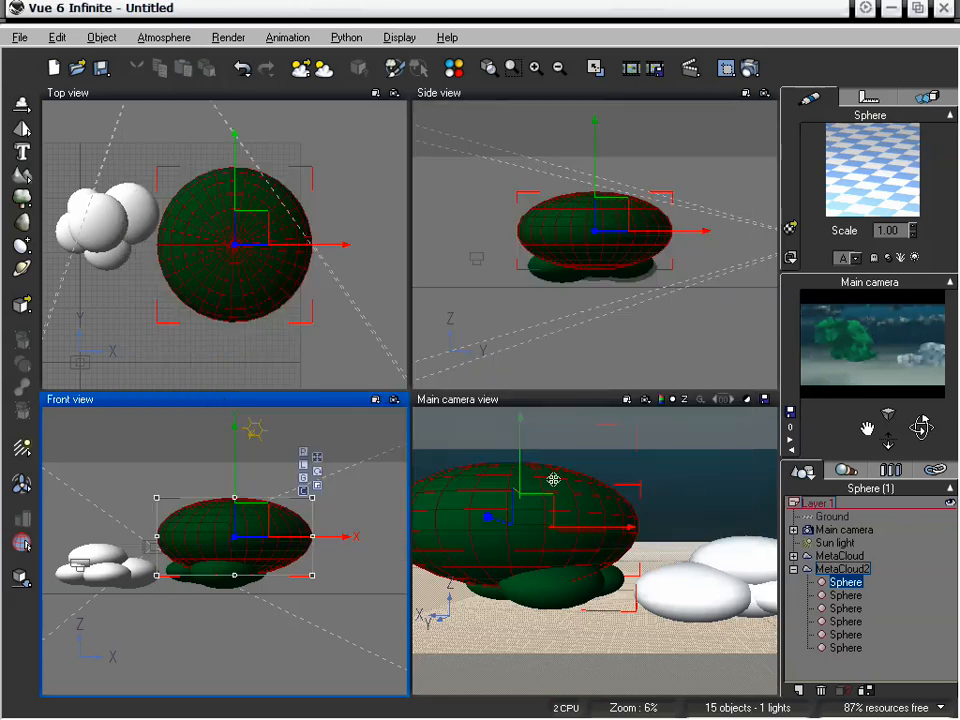